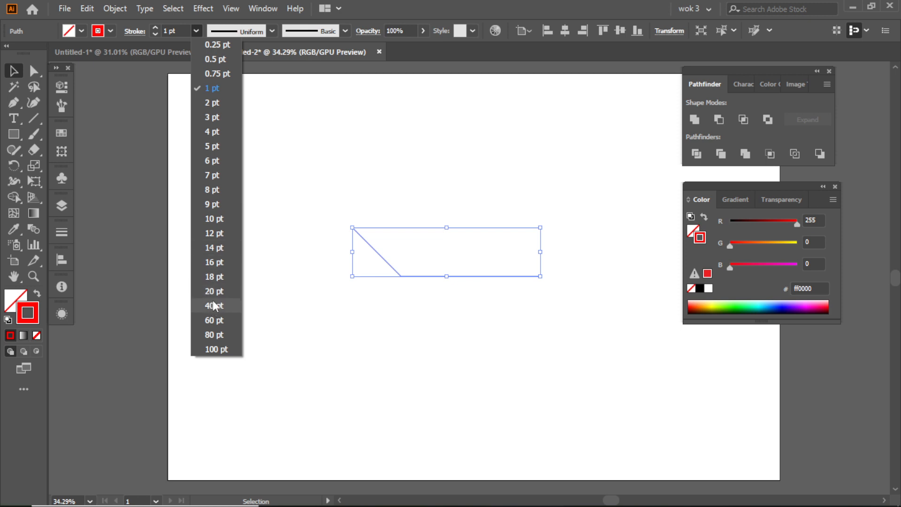
# Set the bent roof path's stroke weight to 20 pt and shift the path slightly to the right.
pyautogui.click(214, 292)
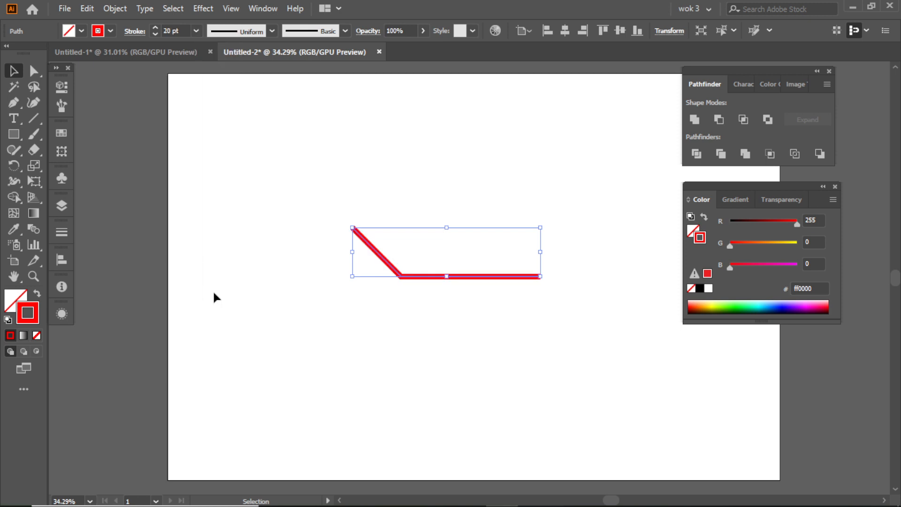
pyautogui.click(434, 284)
pyautogui.moveTo(435, 283); pyautogui.dragTo(459, 284)
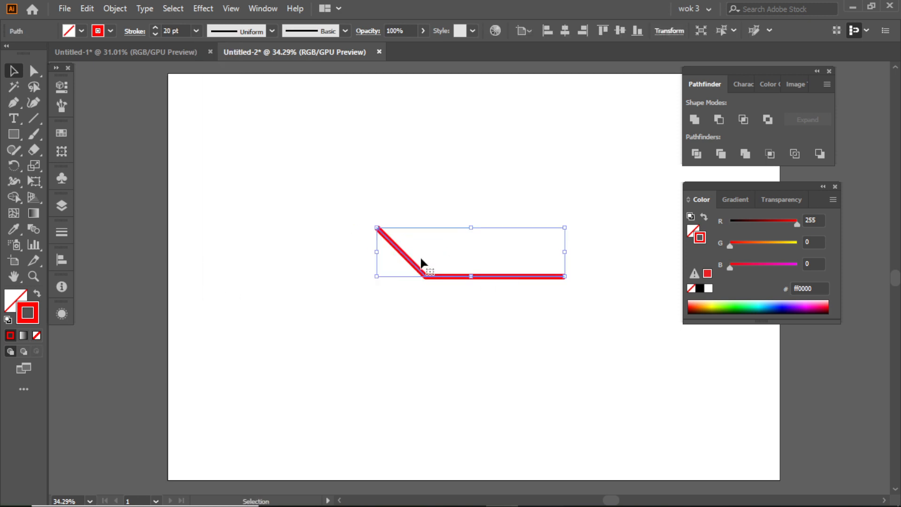
# Draw a straight slanted line with the Pen tool, from above the bent path's upper end down to its lower left.
pyautogui.click(16, 105)
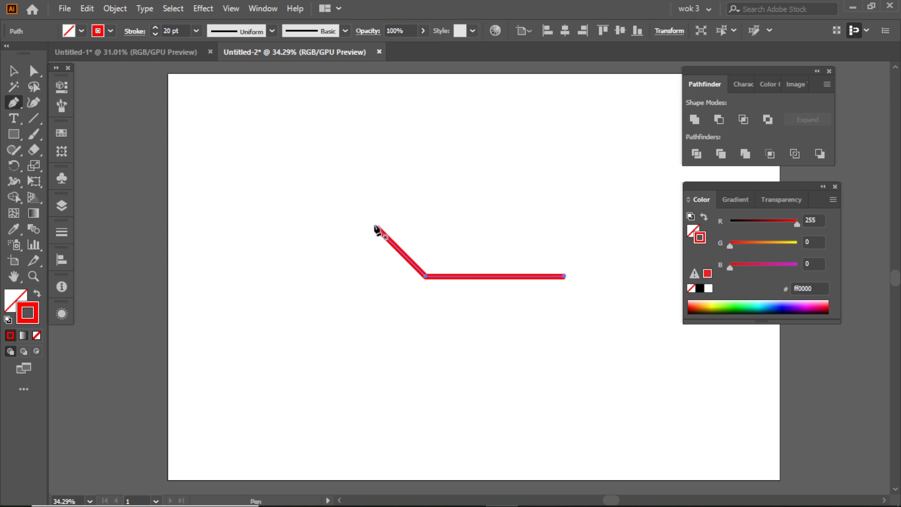
pyautogui.click(377, 193)
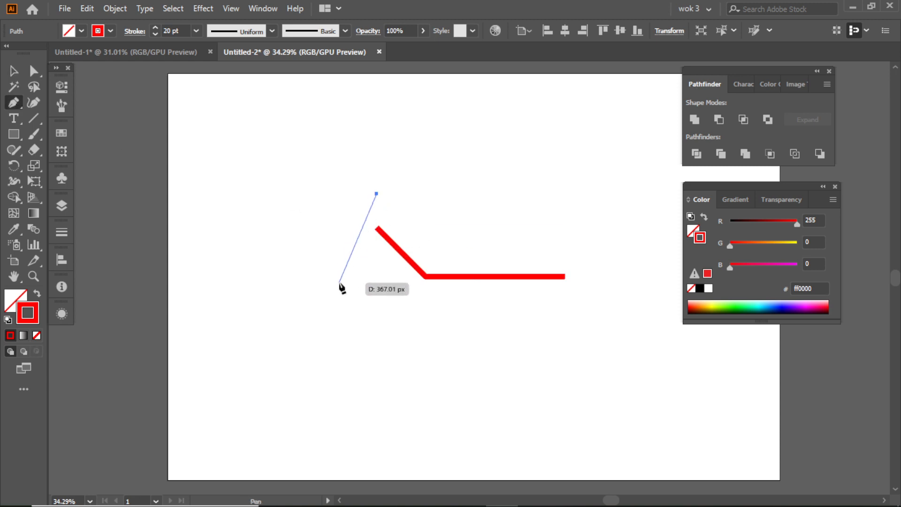
pyautogui.press('space')
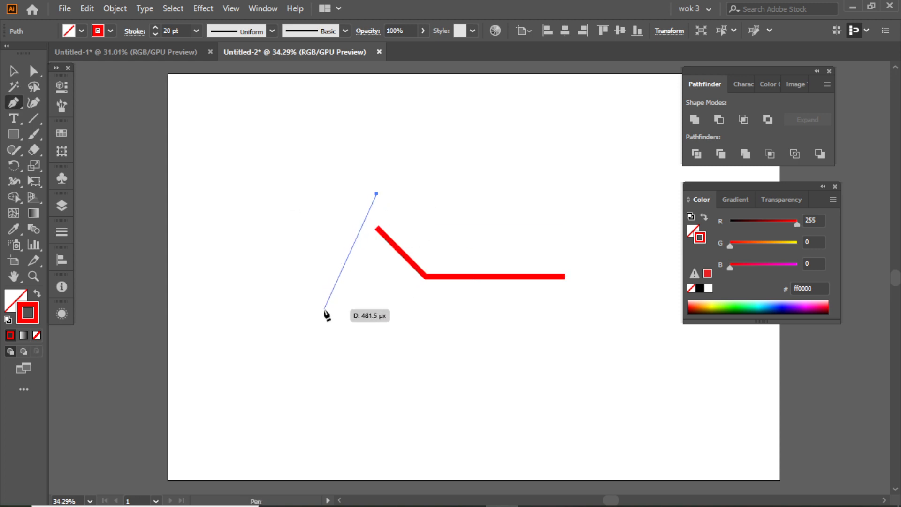
pyautogui.click(319, 309)
pyautogui.press('v')
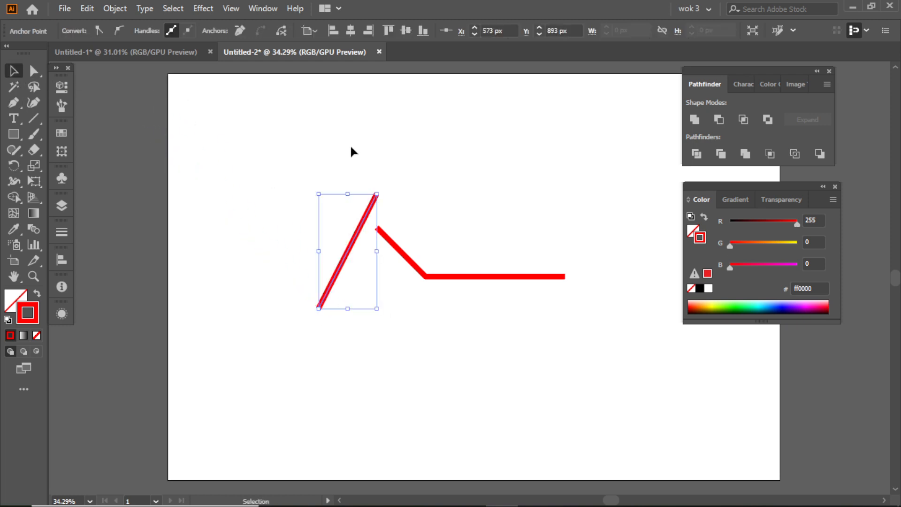
# Move the slanted line horizontally to the right until it crosses the upper end of the bent path.
pyautogui.click(350, 149)
pyautogui.moveTo(350, 280); pyautogui.dragTo(350, 280)
pyautogui.hotkey('shift', 'Right')
pyautogui.hotkey('shift', 'Right')
pyautogui.hotkey('shift', 'Right')
pyautogui.hotkey('shift', 'Right')
pyautogui.hotkey('shift', 'Right')
pyautogui.hotkey('shift', 'Right')
pyautogui.hotkey('shift', 'Right')
pyautogui.hotkey('shift', 'Right')
pyautogui.hotkey('shift', 'Right')
pyautogui.hotkey('shift', 'Right')
pyautogui.hotkey('shift', 'Right')
pyautogui.hotkey('shift', 'Right')
pyautogui.hotkey('shift', 'Right')
pyautogui.hotkey('shift', 'Right')
pyautogui.hotkey('shift', 'Right')
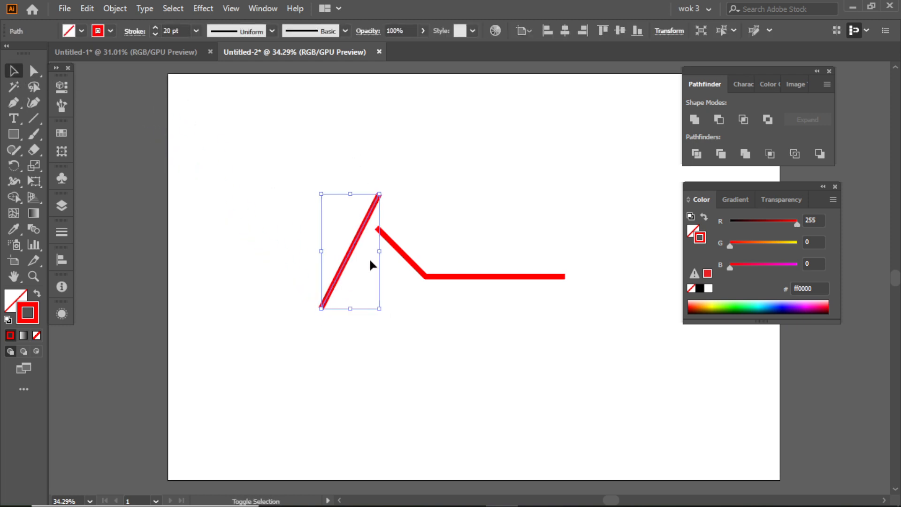
pyautogui.hotkey('shift', 'Left')
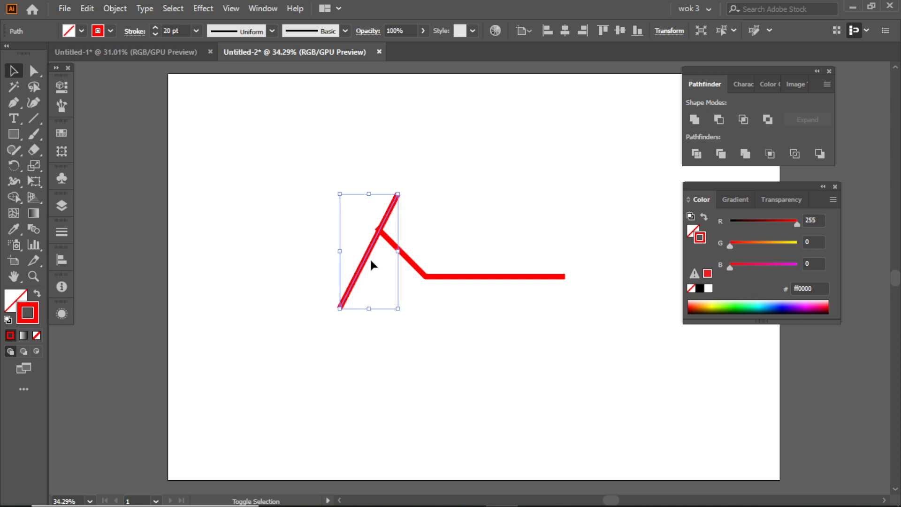
# Duplicate the slanted line a short distance to the left and repeat the copy to get six evenly spaced parallel lines.
pyautogui.click(373, 261)
pyautogui.moveTo(364, 259); pyautogui.dragTo(353, 262)
pyautogui.hotkey('ctrl', 'd')
pyautogui.hotkey('ctrl', 'd')
pyautogui.hotkey('ctrl', 'd')
pyautogui.hotkey('ctrl', 'd')
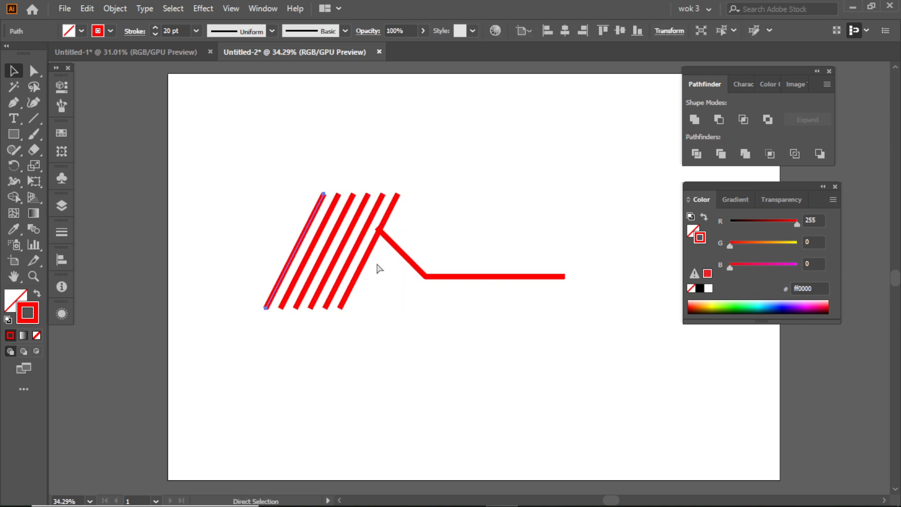
# Select all the lines and expand their fill and stroke into shapes.
pyautogui.click(377, 278)
pyautogui.moveTo(414, 313); pyautogui.dragTo(414, 314)
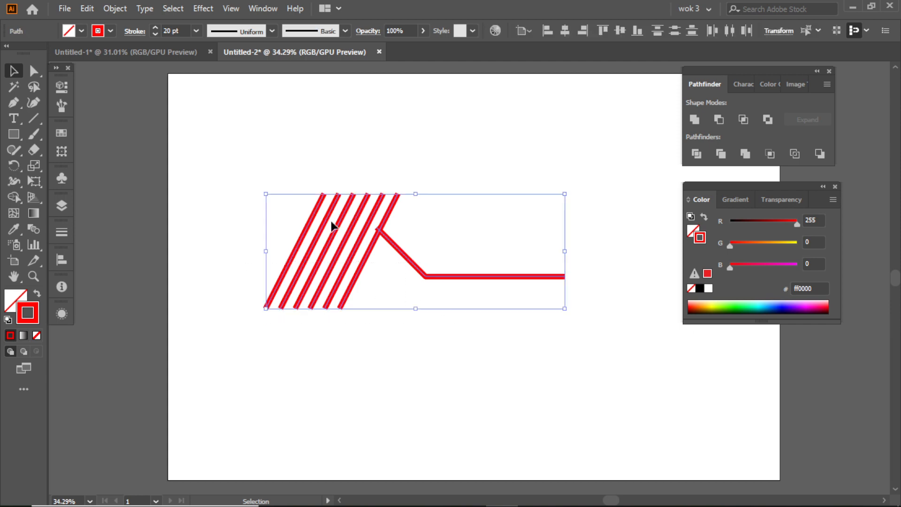
pyautogui.click(115, 9)
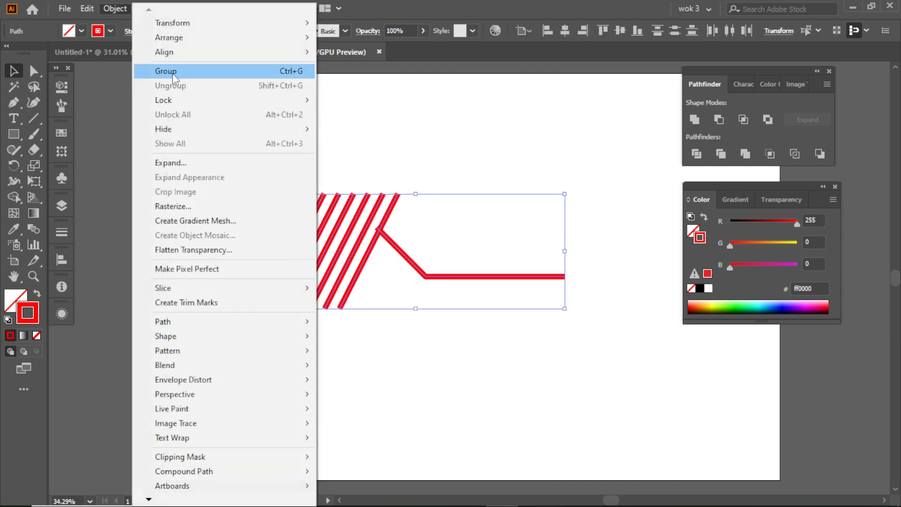
pyautogui.click(171, 162)
pyautogui.click(146, 458)
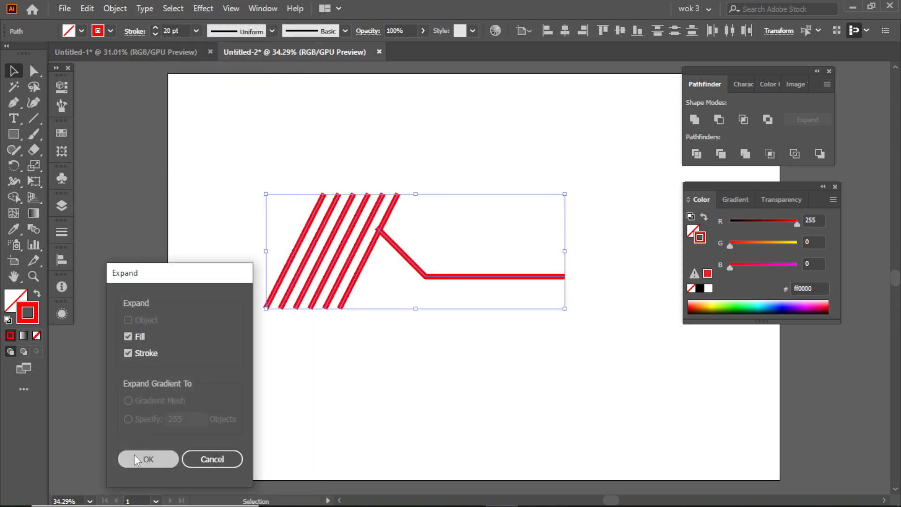
# Erase the upper ends of the slanted bars level with the roof peak and trim their lower ends along a straight horizontal edge.
pyautogui.moveTo(211, 154)
pyautogui.mouseDown()
pyautogui.moveTo(372, 207)
pyautogui.moveTo(391, 226)
pyautogui.mouseUp()
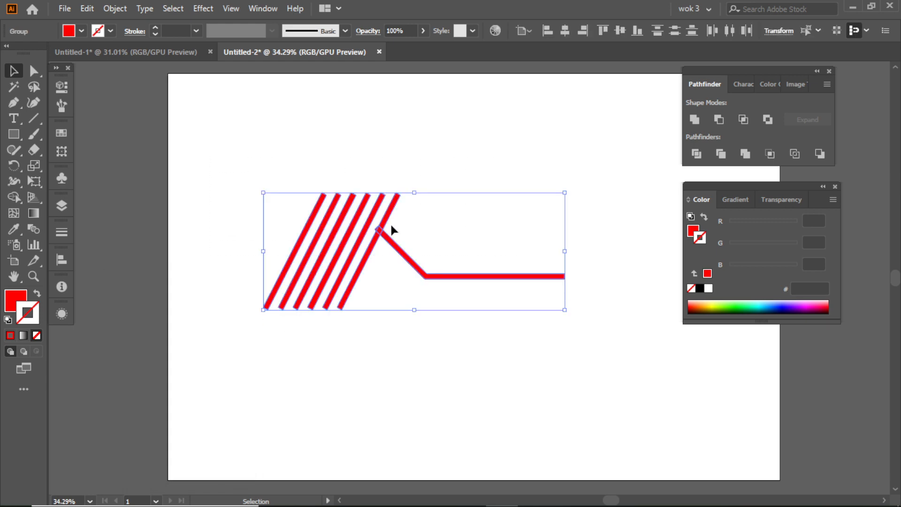
pyautogui.click(33, 146)
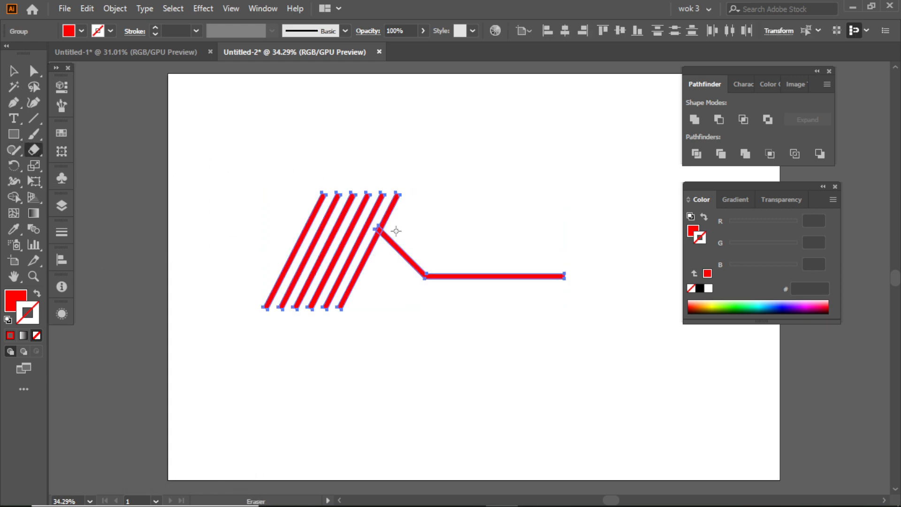
pyautogui.moveTo(351, 219); pyautogui.dragTo(247, 170)
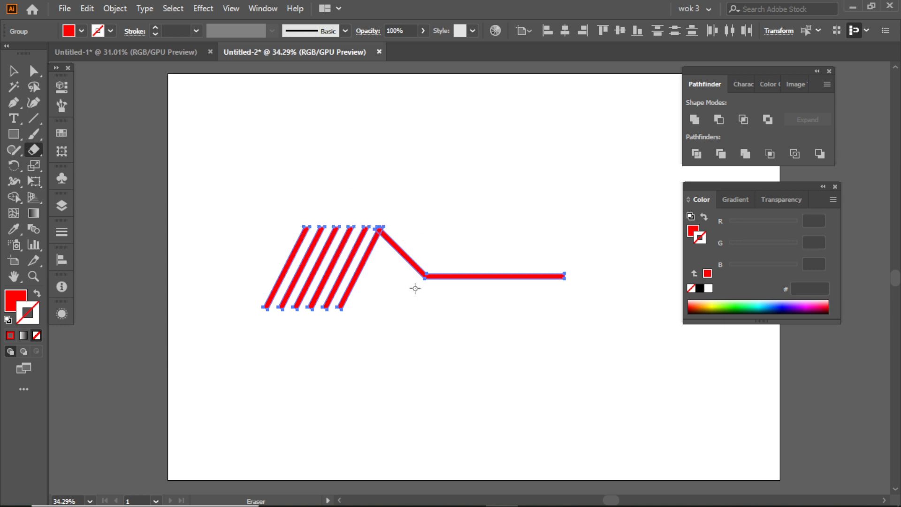
pyautogui.moveTo(366, 306); pyautogui.dragTo(193, 329)
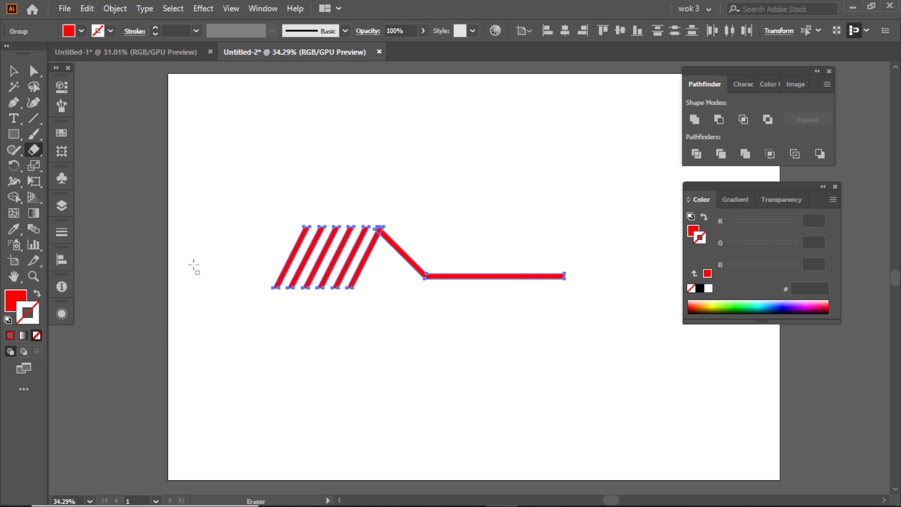
# Remove the overhanging corners at the roof peak with the Shape Builder and merge the rightmost slanted bar with the bent path.
pyautogui.click(13, 70)
pyautogui.click(309, 146)
pyautogui.scroll(5, 392, 237)
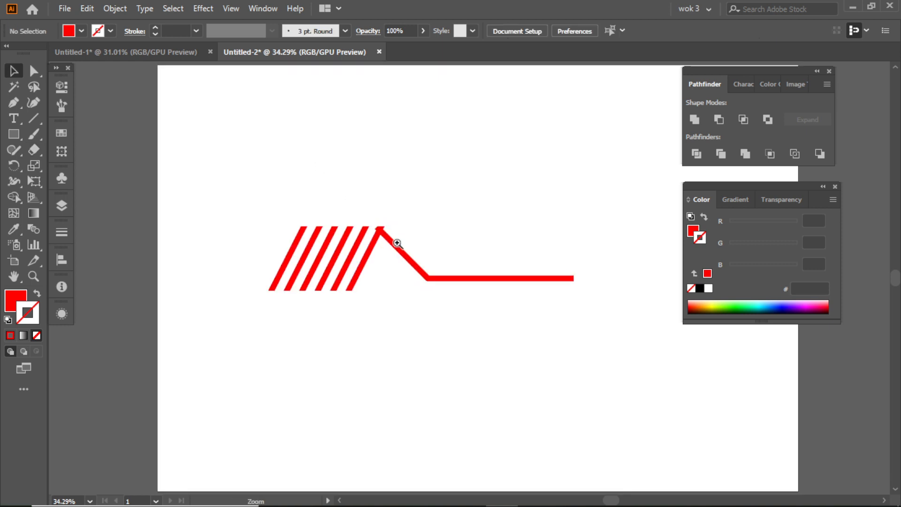
pyautogui.click(458, 251)
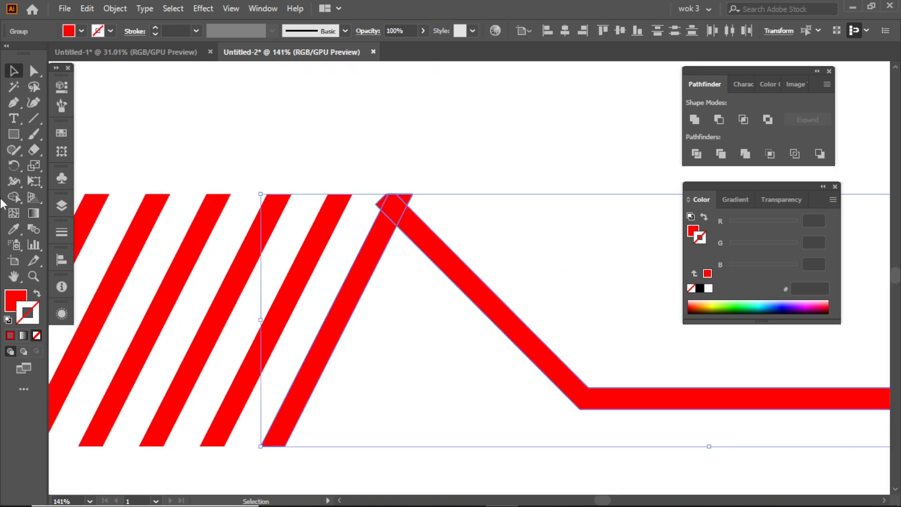
pyautogui.hotkey('shift', 'm')
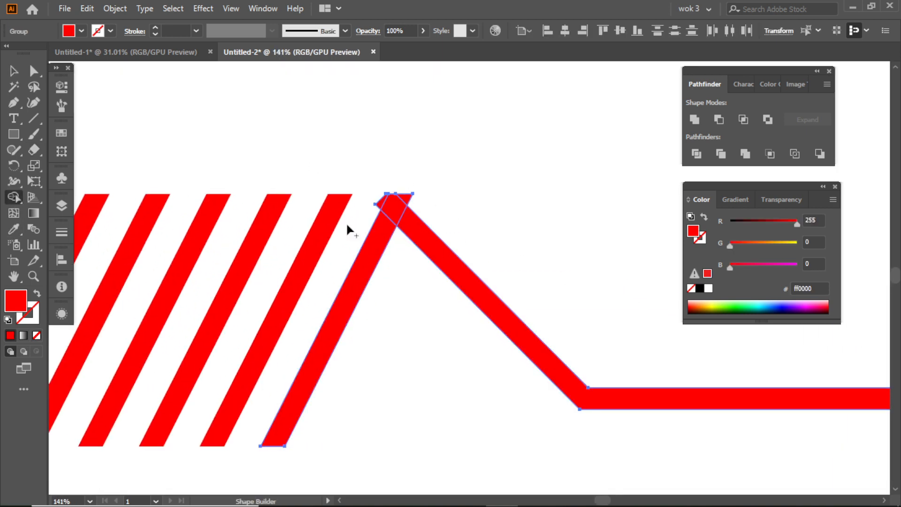
pyautogui.keyDown('alt'); pyautogui.click(379, 206); pyautogui.keyUp('alt')
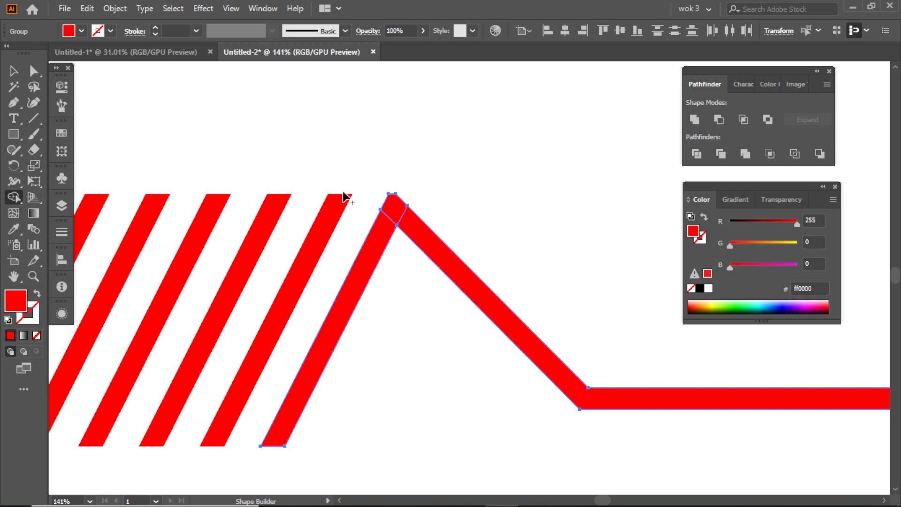
pyautogui.moveTo(394, 207)
pyautogui.mouseDown()
pyautogui.moveTo(378, 229)
pyautogui.moveTo(395, 218)
pyautogui.moveTo(422, 240)
pyautogui.mouseUp()
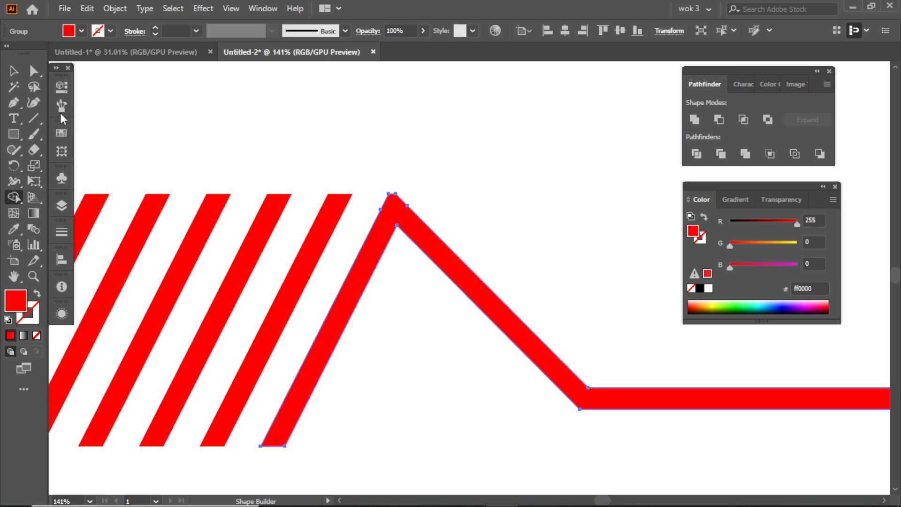
pyautogui.click(15, 72)
pyautogui.click(265, 147)
# Draw a red rectangle as wide as the slanted bars' base and nudge it up to just below them.
pyautogui.moveTo(500, 224); pyautogui.dragTo(372, 181)
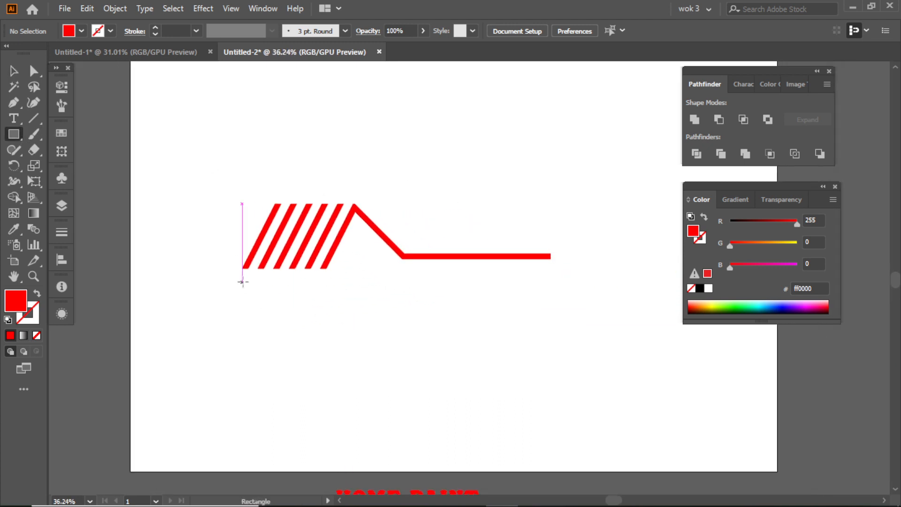
pyautogui.moveTo(241, 276); pyautogui.dragTo(310, 358)
pyautogui.click(13, 71)
pyautogui.click(297, 267)
pyautogui.click(293, 287)
pyautogui.press('Up')
pyautogui.press('Up')
# Duplicate the rectangle below the original and rotate the copy 90° so that it stands upright, centred under it.
pyautogui.click(387, 300)
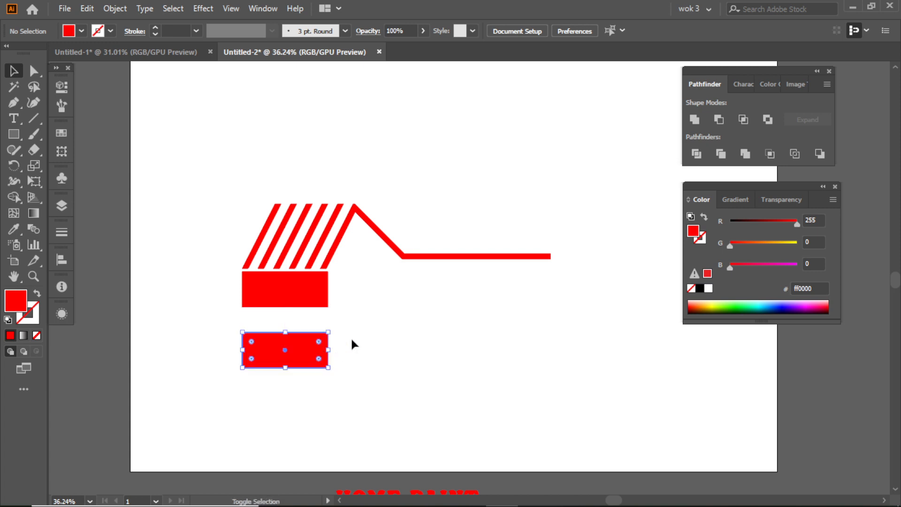
pyautogui.moveTo(333, 329); pyautogui.dragTo(306, 387)
pyautogui.click(328, 366)
pyautogui.moveTo(297, 341); pyautogui.dragTo(329, 349)
# Taper the upright rectangle by moving its two top corner points inward until they almost meet.
pyautogui.click(37, 73)
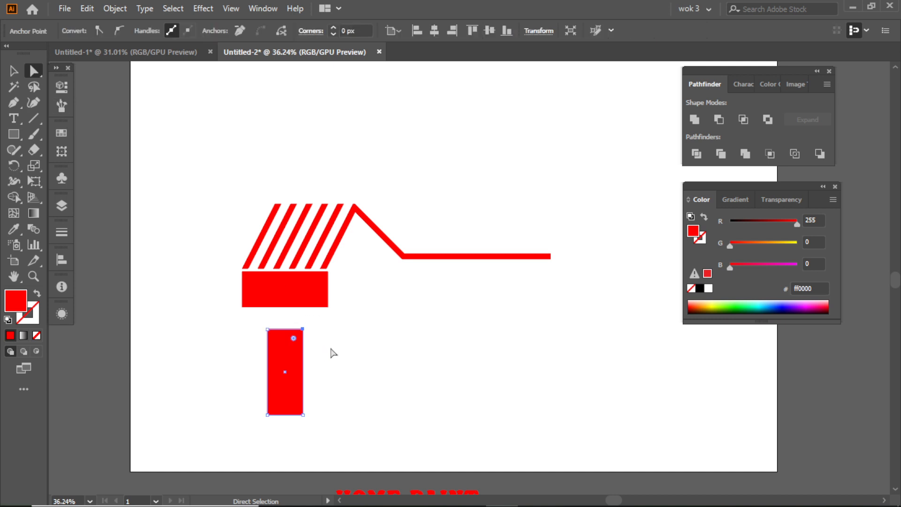
pyautogui.hotkey('shift', 'Left')
pyautogui.hotkey('shift', 'Left')
pyautogui.hotkey('shift', 'Left')
pyautogui.hotkey('shift', 'Left')
pyautogui.hotkey('shift', 'Left')
pyautogui.hotkey('shift', 'Left')
pyautogui.hotkey('shift', 'Left')
pyautogui.moveTo(244, 326); pyautogui.dragTo(274, 340)
pyautogui.hotkey('shift', 'Right')
pyautogui.hotkey('shift', 'Right')
pyautogui.hotkey('shift', 'Right')
pyautogui.hotkey('shift', 'Right')
pyautogui.hotkey('shift', 'Right')
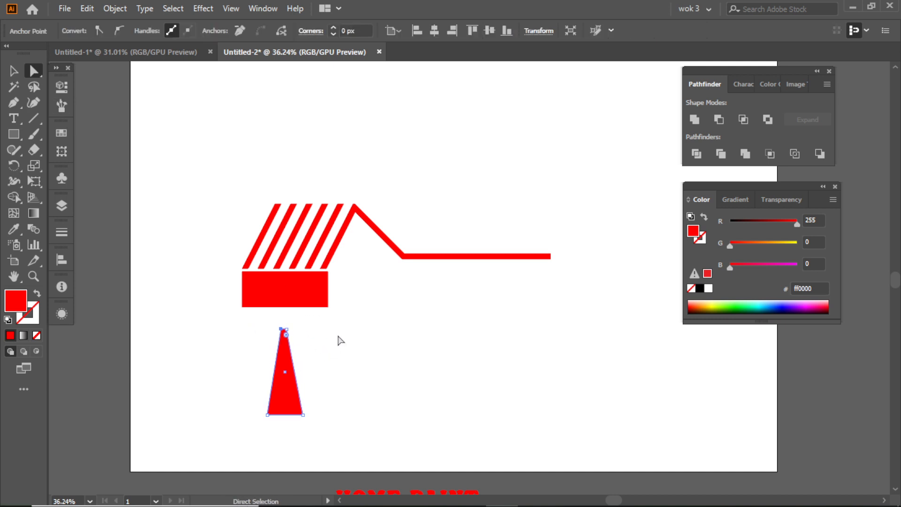
# Raise the tapered handle until its narrow top overlaps the rectangle above, and unite the two shapes.
pyautogui.click(337, 339)
pyautogui.click(15, 70)
pyautogui.moveTo(228, 338); pyautogui.dragTo(226, 303)
pyautogui.hotkey('shift', 'Up')
pyautogui.hotkey('shift', 'Up')
pyautogui.hotkey('shift', 'Up')
pyautogui.hotkey('shift', 'Up')
pyautogui.hotkey('shift', 'Up')
pyautogui.hotkey('shift', 'Up')
pyautogui.hotkey('shift', 'Up')
pyautogui.hotkey('shift', 'Up')
pyautogui.hotkey('shift', 'Up')
pyautogui.hotkey('shift', 'Up')
pyautogui.hotkey('shift', 'Up')
pyautogui.hotkey('shift', 'Up')
pyautogui.hotkey('shift', 'Up')
pyautogui.hotkey('shift', 'Up')
pyautogui.hotkey('shift', 'Up')
pyautogui.hotkey('shift', 'Up')
pyautogui.hotkey('shift', 'Up')
pyautogui.hotkey('shift', 'Up')
pyautogui.hotkey('shift', 'Up')
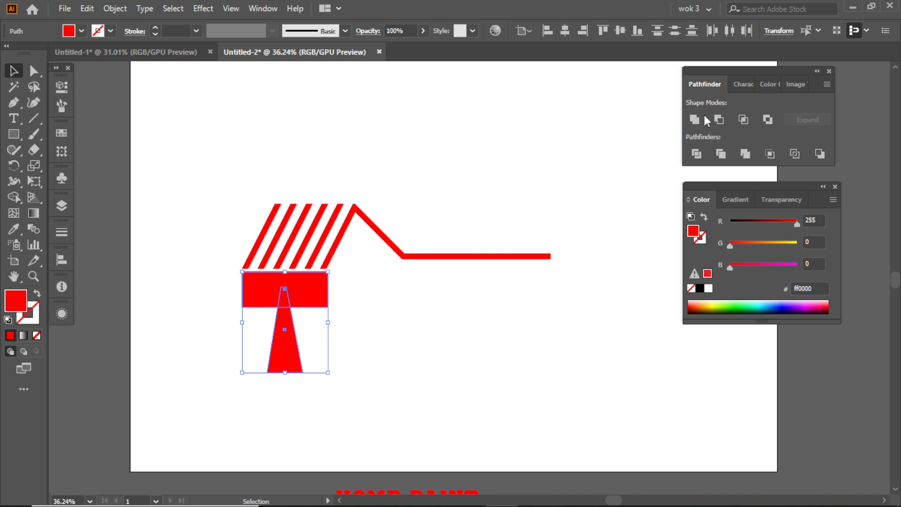
pyautogui.click(704, 118)
pyautogui.click(478, 288)
# Round the two inner corners where the handle meets the rectangle to a radius of about 109 px.
pyautogui.click(34, 71)
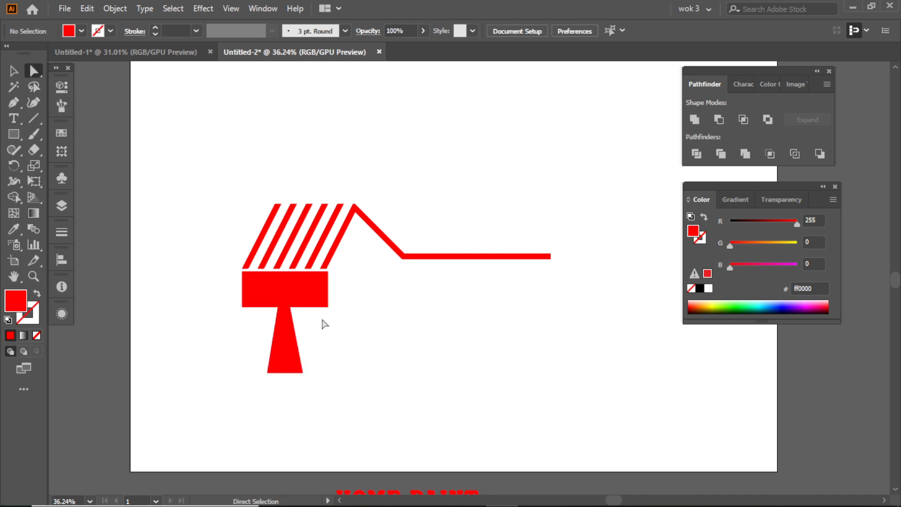
pyautogui.click(290, 307)
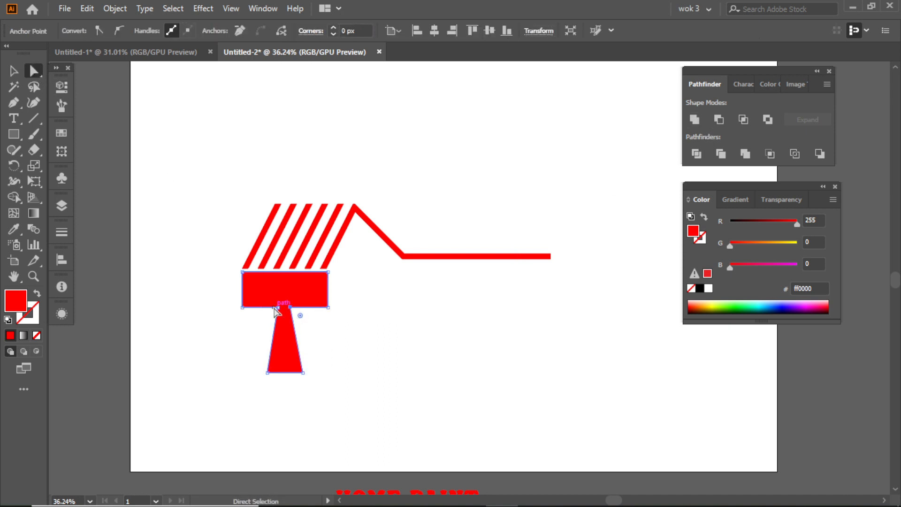
pyautogui.keyDown('shift'); pyautogui.click(277, 308); pyautogui.keyUp('shift')
pyautogui.moveTo(300, 315); pyautogui.dragTo(361, 349)
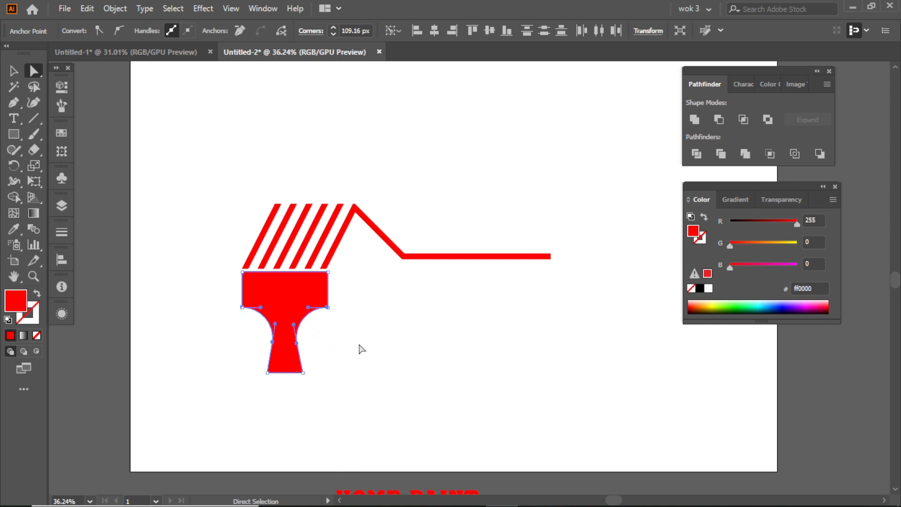
pyautogui.click(361, 349)
# Lengthen the brush handle by moving its two bottom corner points down.
pyautogui.moveTo(236, 371); pyautogui.dragTo(328, 397)
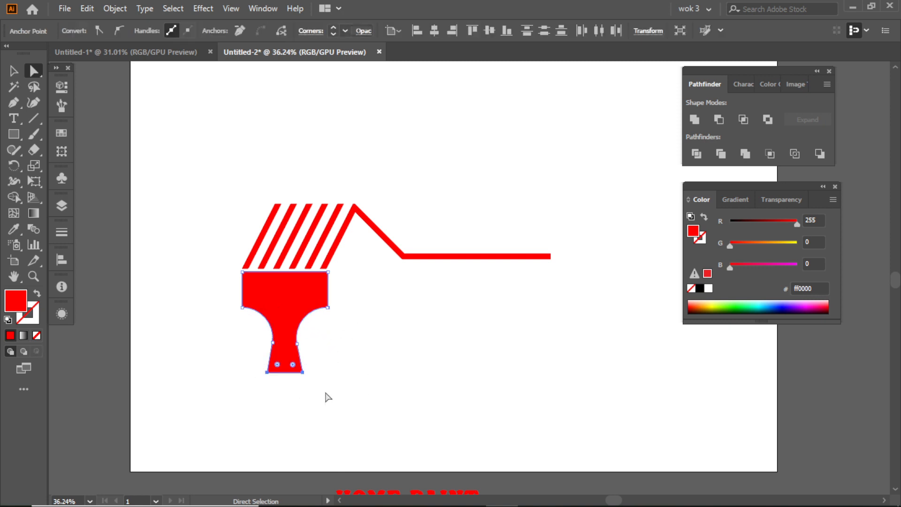
pyautogui.hotkey('shift', 'Down')
pyautogui.hotkey('shift', 'Down')
pyautogui.hotkey('shift', 'Down')
pyautogui.hotkey('shift', 'Down')
pyautogui.hotkey('shift', 'Down')
pyautogui.click(349, 368)
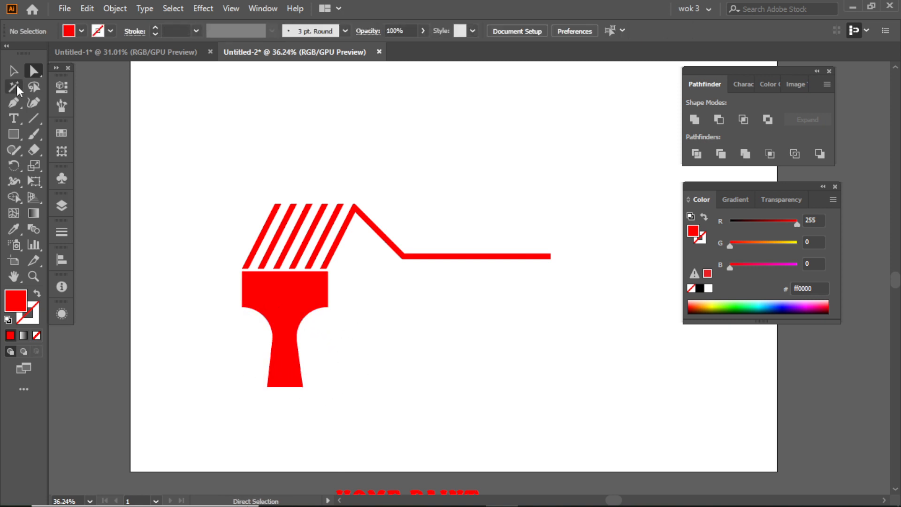
# Cut a round hole near the lower end of the brush handle with the Eraser tool.
pyautogui.click(272, 321)
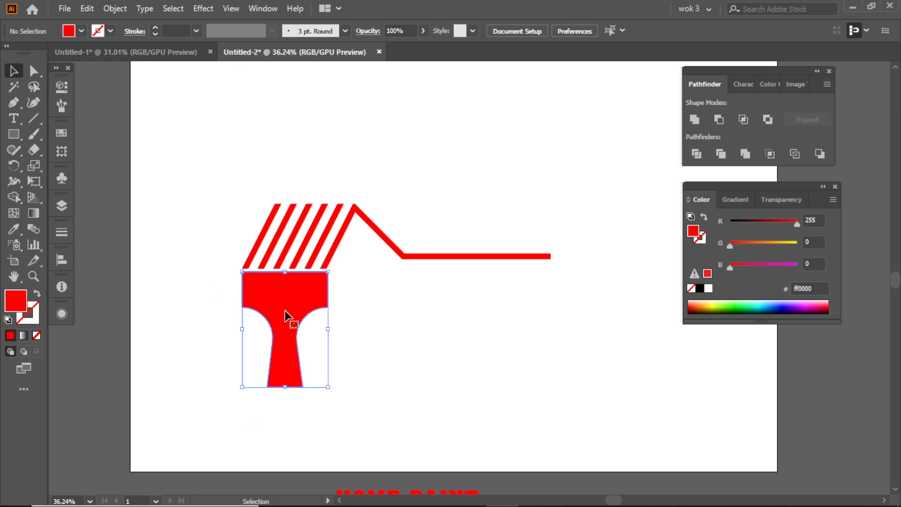
pyautogui.click(33, 149)
pyautogui.scroll(3, 273, 385)
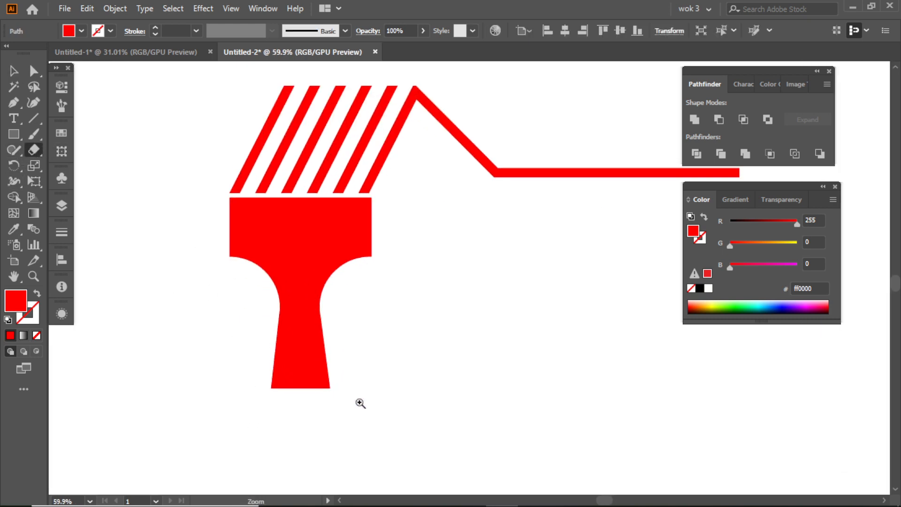
pyautogui.click(301, 367)
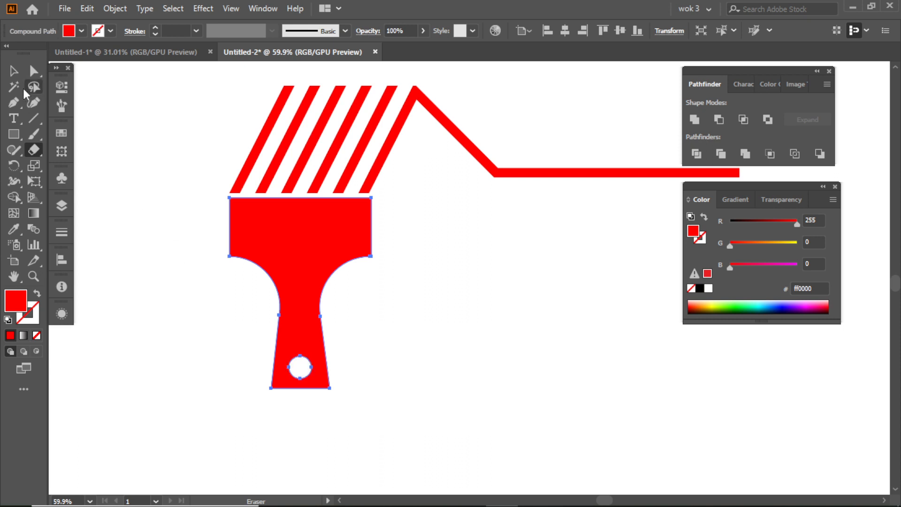
# Round the handle's two bottom corners to about 57 px so that its end becomes a semicircle.
pyautogui.press('a')
pyautogui.moveTo(274, 392); pyautogui.dragTo(300, 368)
pyautogui.keyDown('shift'); pyautogui.click(330, 390); pyautogui.keyUp('shift')
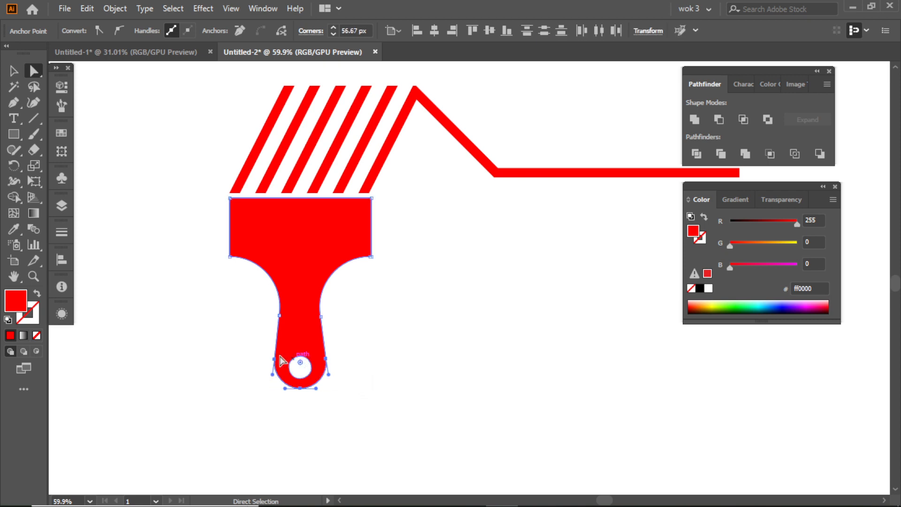
# Cut two thin horizontal gaps across the upper part of the brush body with the Eraser tool, leaving two narrow bands.
pyautogui.click(14, 70)
pyautogui.click(378, 306)
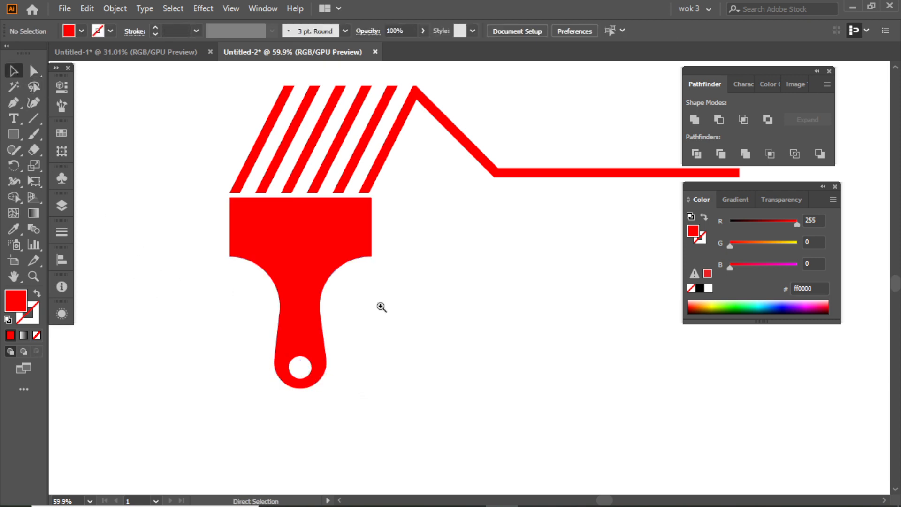
pyautogui.scroll(-3, 379, 306)
pyautogui.moveTo(374, 300); pyautogui.dragTo(360, 311)
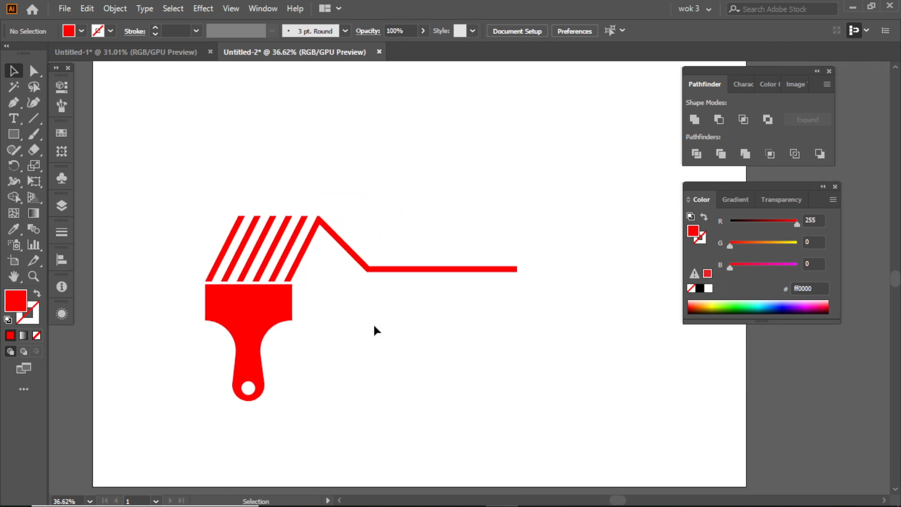
pyautogui.moveTo(286, 313)
pyautogui.mouseDown()
pyautogui.moveTo(316, 320)
pyautogui.moveTo(304, 317)
pyautogui.mouseUp()
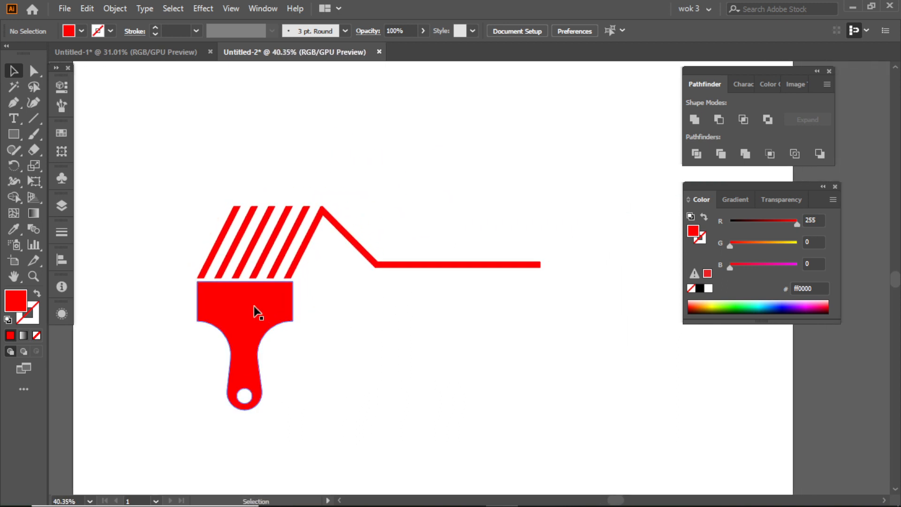
pyautogui.click(254, 309)
pyautogui.moveTo(205, 290); pyautogui.dragTo(293, 307)
pyautogui.click(33, 149)
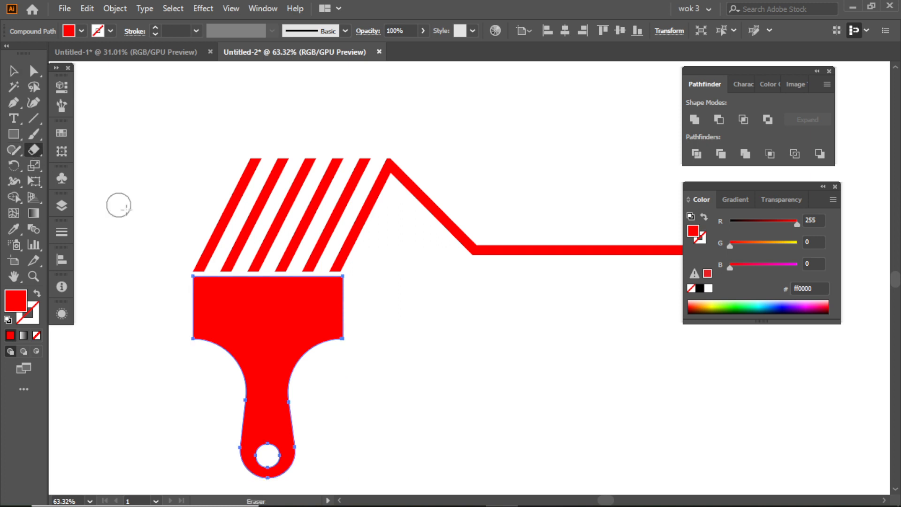
pyautogui.moveTo(181, 284)
pyautogui.mouseDown()
pyautogui.moveTo(348, 308)
pyautogui.moveTo(386, 289)
pyautogui.mouseUp()
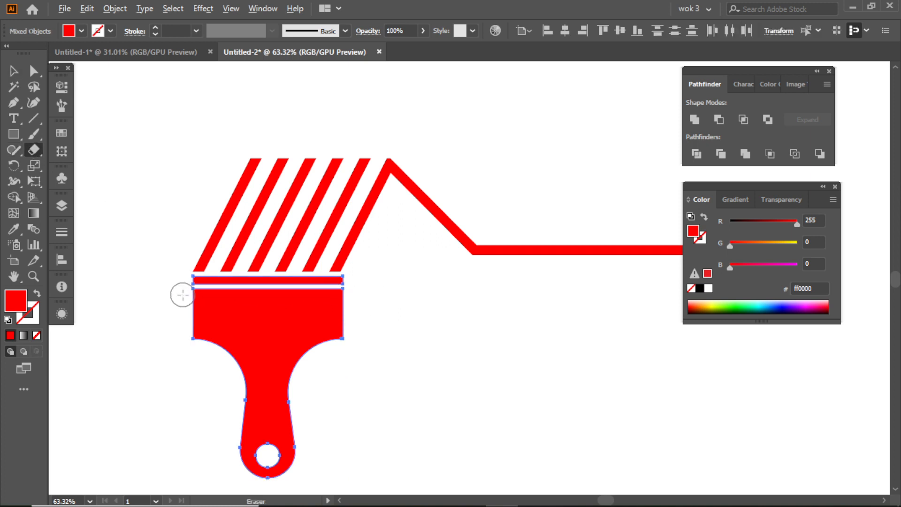
pyautogui.moveTo(182, 295); pyautogui.dragTo(376, 302)
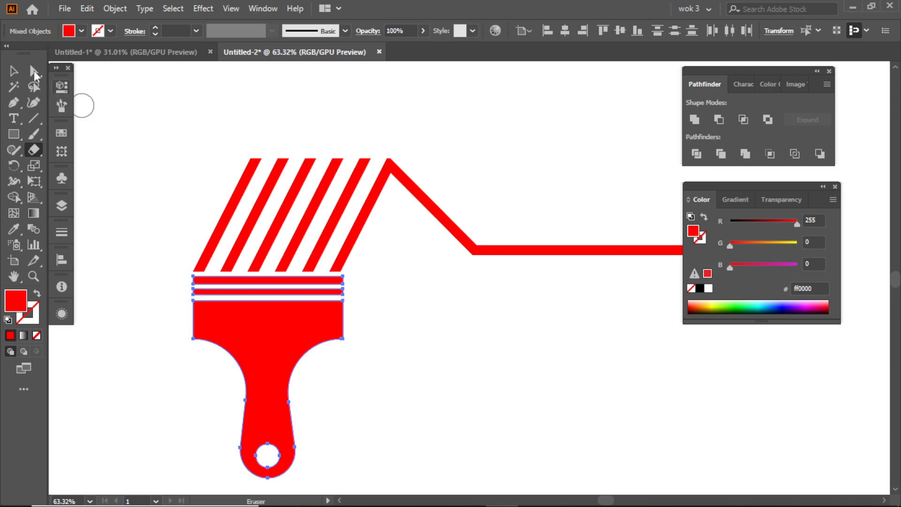
pyautogui.click(14, 71)
pyautogui.click(157, 124)
pyautogui.scroll(-4, 376, 166)
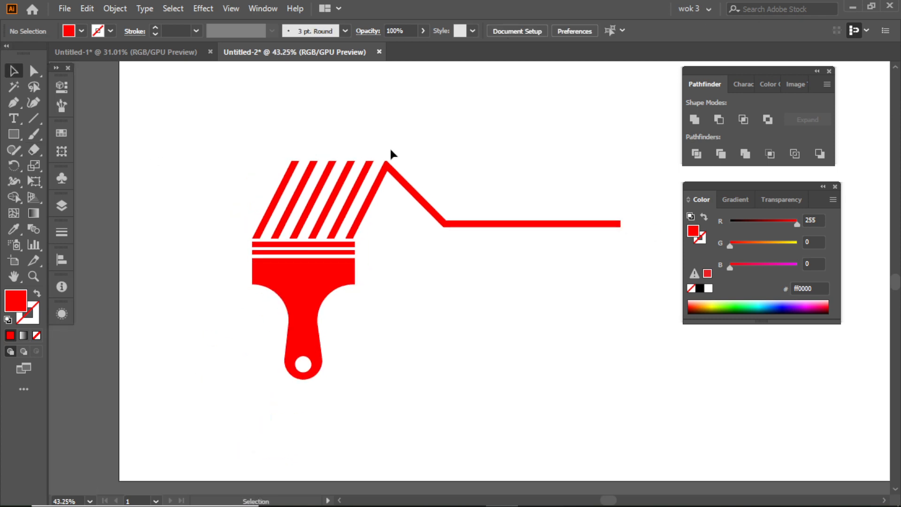
# Group the four small window squares and position the window under the roof peak.
pyautogui.moveTo(477, 139)
pyautogui.mouseDown()
pyautogui.moveTo(369, 177)
pyautogui.moveTo(376, 165)
pyautogui.moveTo(394, 181)
pyautogui.moveTo(381, 189)
pyautogui.moveTo(338, 150)
pyautogui.mouseUp()
pyautogui.click(14, 71)
pyautogui.hotkey('ctrl', 'g')
pyautogui.moveTo(383, 173); pyautogui.dragTo(297, 248)
pyautogui.press('Up')
pyautogui.press('Up')
pyautogui.press('Up')
pyautogui.press('Up')
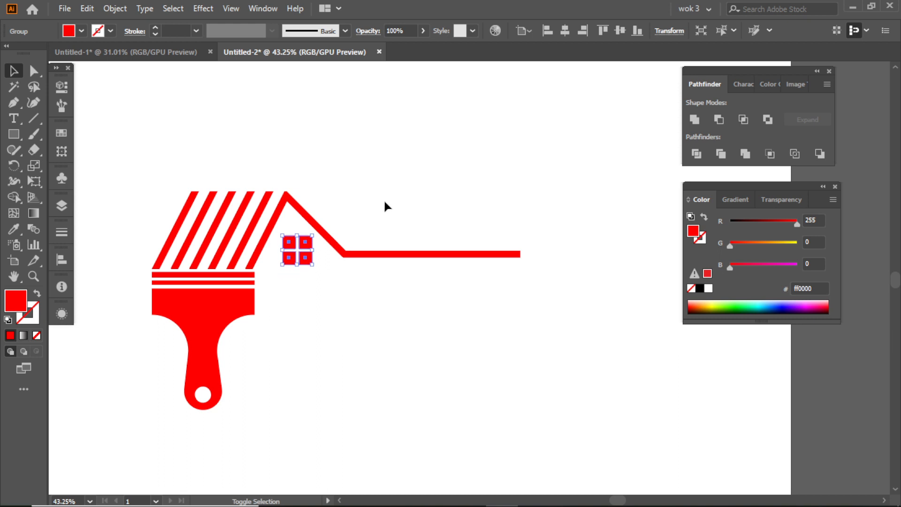
pyautogui.press('Left')
pyautogui.press('Left')
pyautogui.click(385, 192)
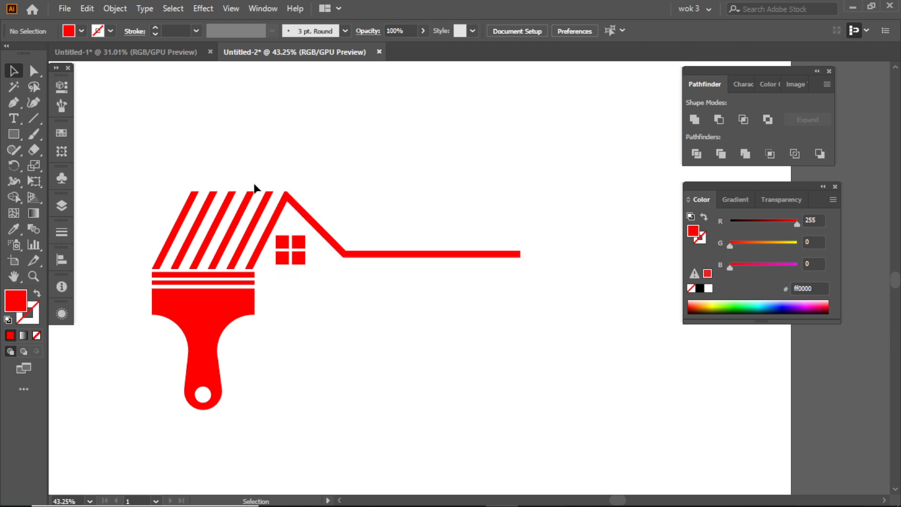
# Draw an open wavy outline with the Curvature tool from beside the roof slope, around the horizontal line's far end, back to the brush body.
pyautogui.click(13, 103)
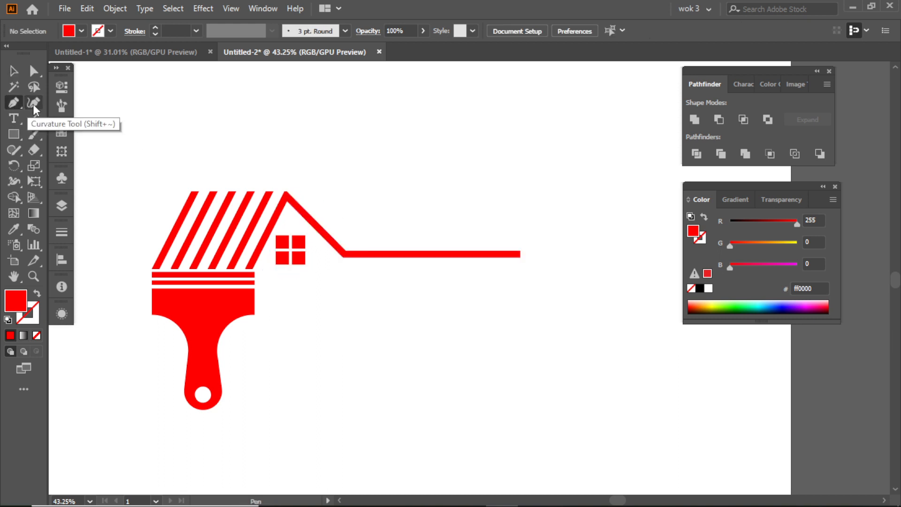
pyautogui.click(32, 103)
pyautogui.click(339, 223)
pyautogui.click(380, 229)
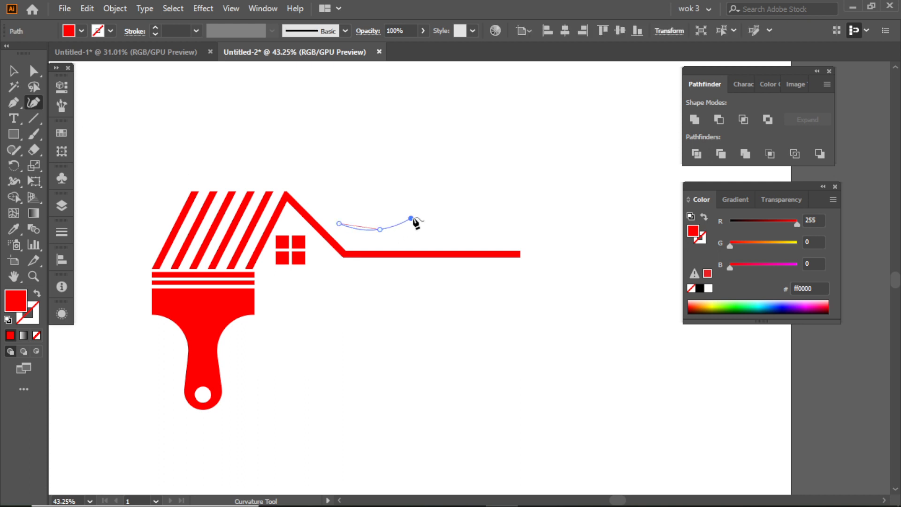
pyautogui.click(411, 218)
pyautogui.click(434, 221)
pyautogui.click(468, 233)
pyautogui.click(511, 238)
pyautogui.click(546, 231)
pyautogui.click(560, 234)
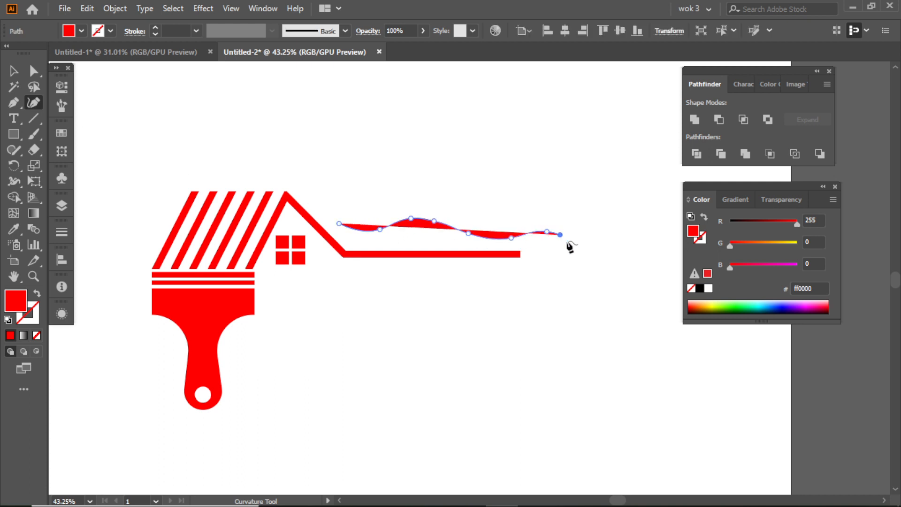
pyautogui.click(604, 263)
pyautogui.click(595, 297)
pyautogui.click(598, 327)
pyautogui.click(590, 354)
pyautogui.click(570, 362)
pyautogui.click(522, 355)
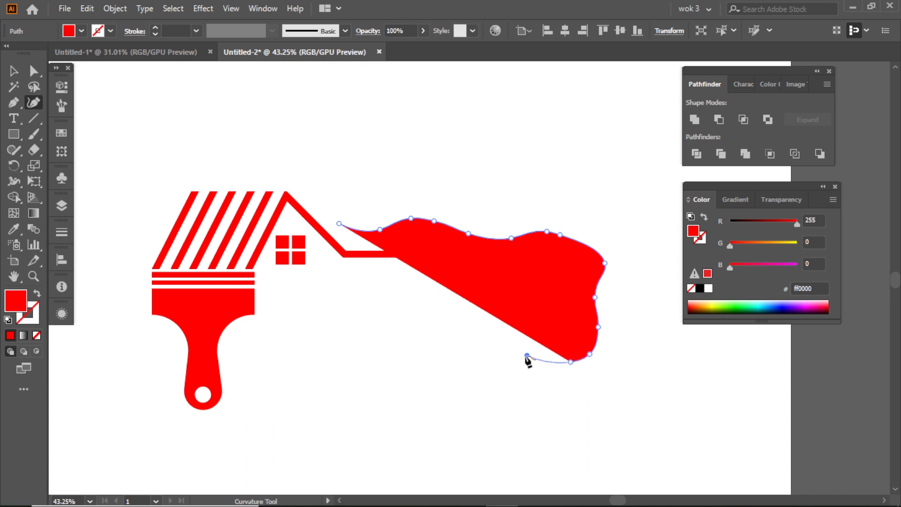
pyautogui.click(479, 356)
pyautogui.click(412, 368)
pyautogui.click(308, 376)
pyautogui.click(288, 352)
pyautogui.click(266, 333)
pyautogui.click(257, 331)
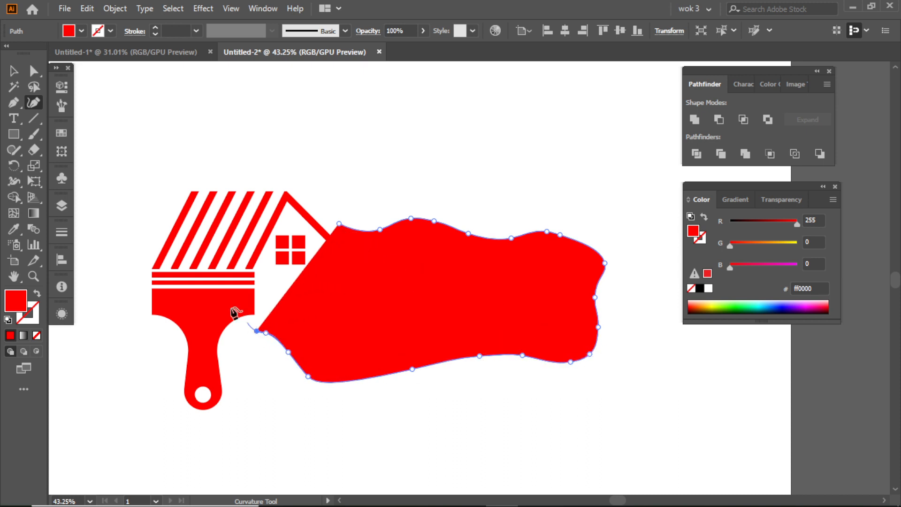
# Swap the wavy path's fill and stroke, set the stroke to 40 pt and apply the width profile with two bulges.
pyautogui.click(38, 294)
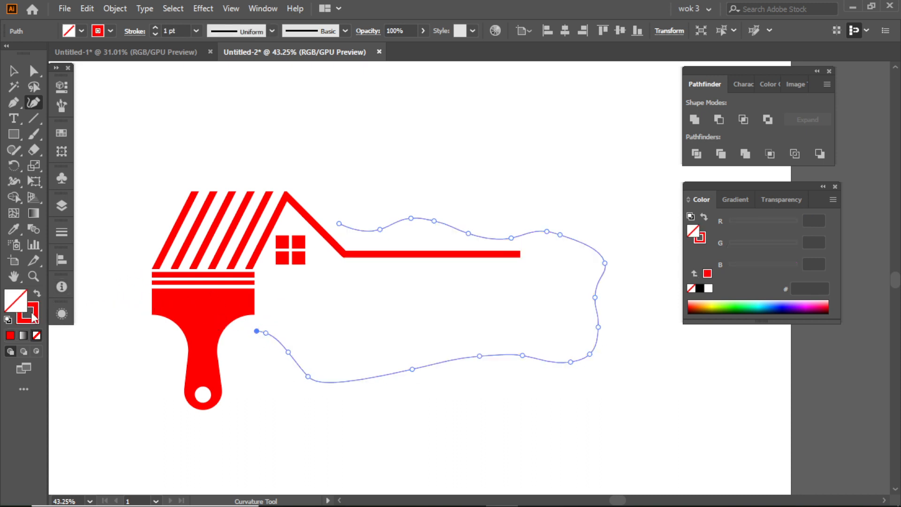
pyautogui.press('v')
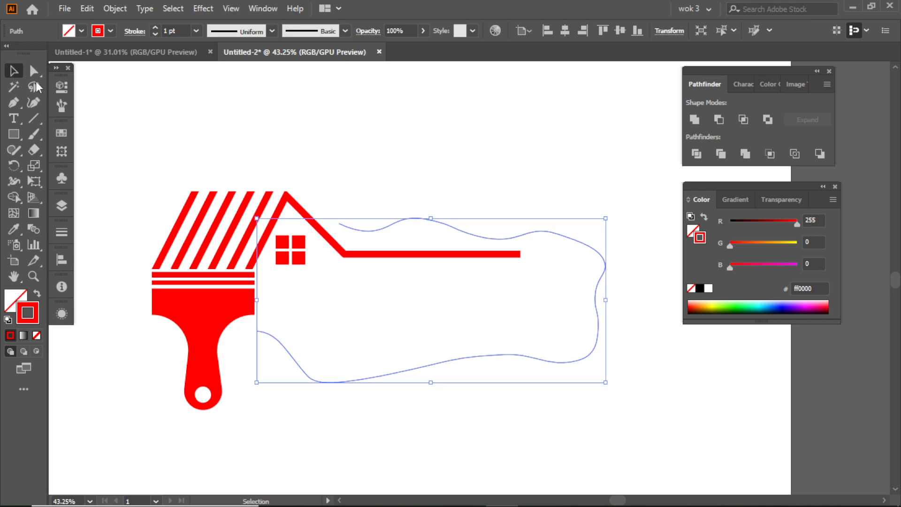
pyautogui.click(196, 32)
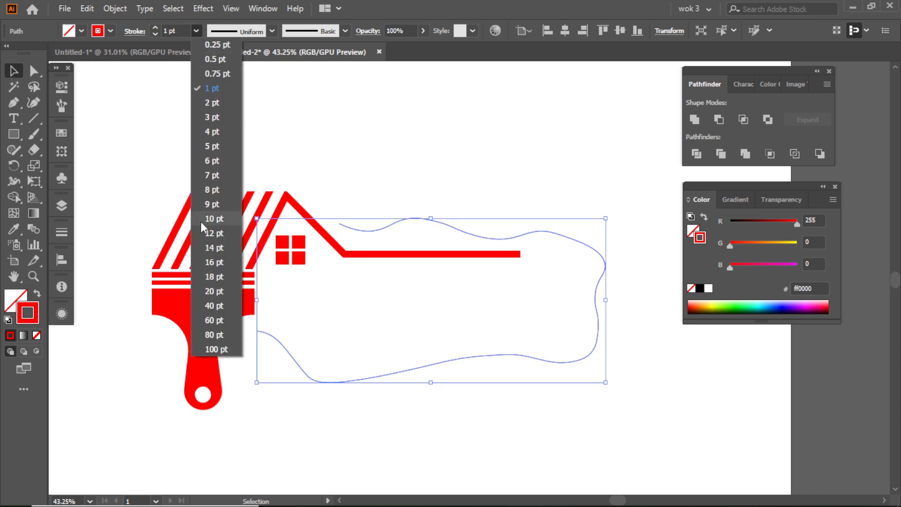
pyautogui.click(212, 305)
pyautogui.click(271, 32)
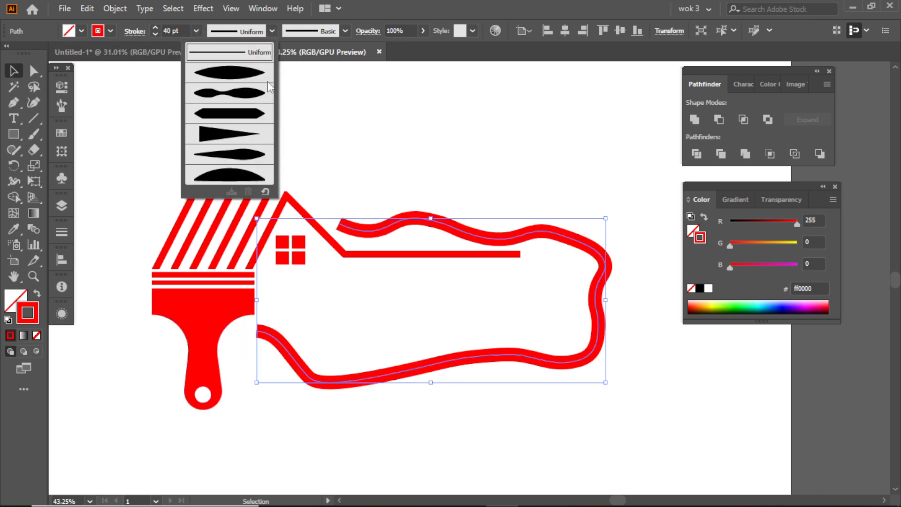
pyautogui.click(247, 103)
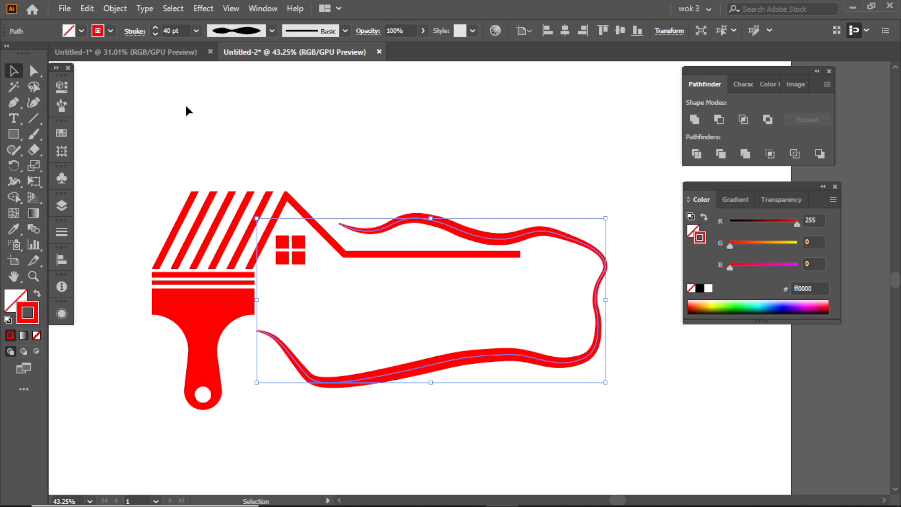
# Nudge the wavy outline up slightly and expand its appearance into a filled shape.
pyautogui.click(584, 215)
pyautogui.click(602, 263)
pyautogui.hotkey('shift', 'Up')
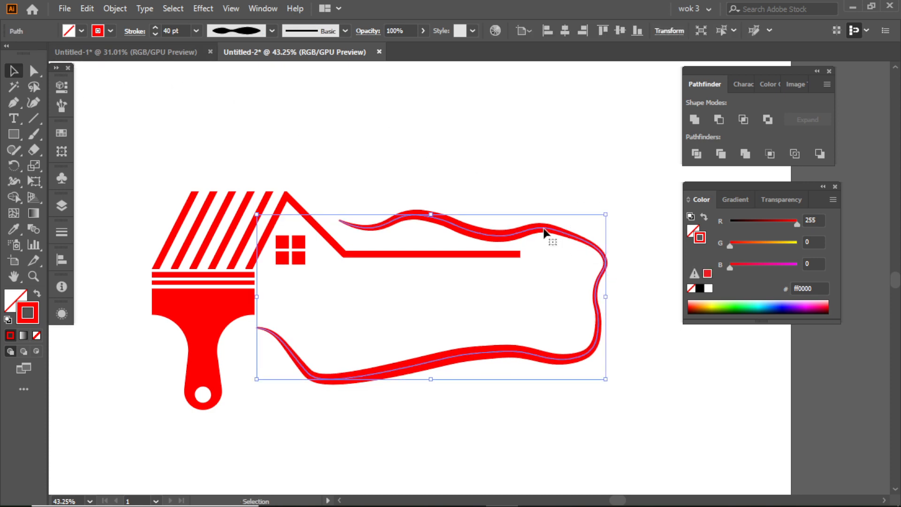
pyautogui.click(115, 9)
pyautogui.click(199, 178)
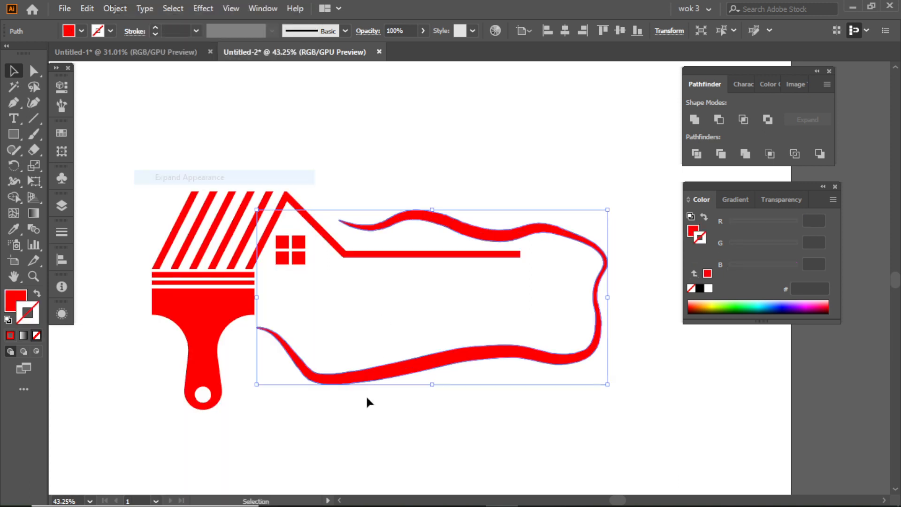
pyautogui.click(363, 440)
# Move the HOME PAINT text below the horizontal roof line and enlarge it to reach from the brush to the line's end.
pyautogui.moveTo(491, 419); pyautogui.dragTo(409, 390)
pyautogui.moveTo(451, 409); pyautogui.dragTo(410, 318)
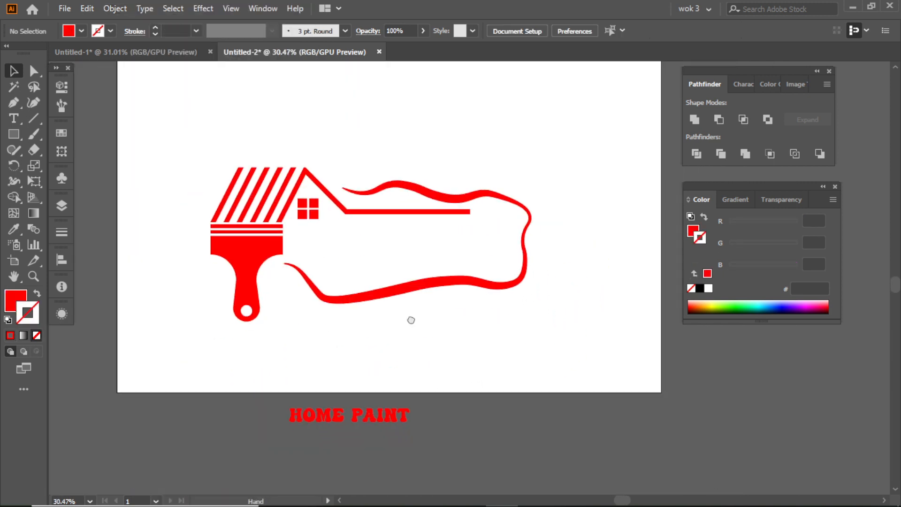
pyautogui.click(354, 418)
pyautogui.moveTo(362, 418); pyautogui.dragTo(374, 236)
pyautogui.moveTo(328, 220); pyautogui.dragTo(448, 267)
pyautogui.moveTo(398, 237); pyautogui.dragTo(369, 279)
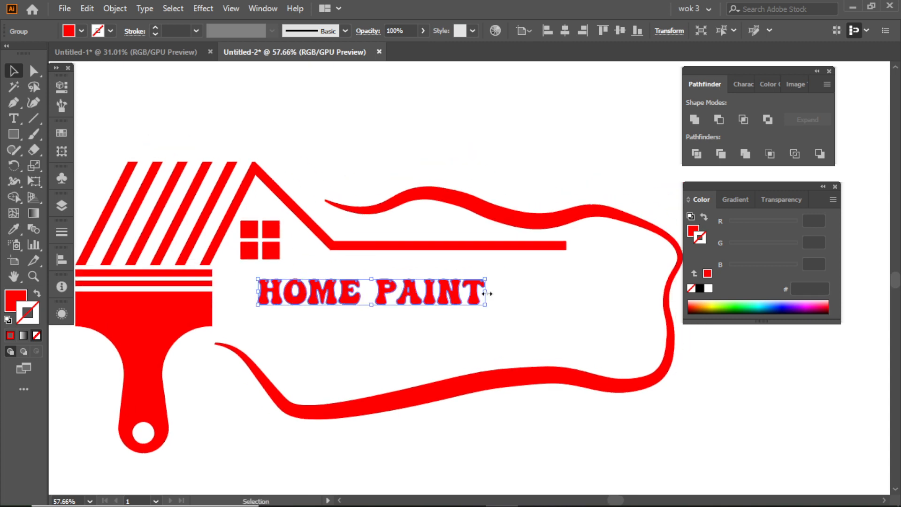
pyautogui.moveTo(487, 293)
pyautogui.mouseDown()
pyautogui.moveTo(603, 306)
pyautogui.moveTo(546, 297)
pyautogui.mouseUp()
pyautogui.moveTo(624, 276); pyautogui.dragTo(609, 279)
pyautogui.click(656, 273)
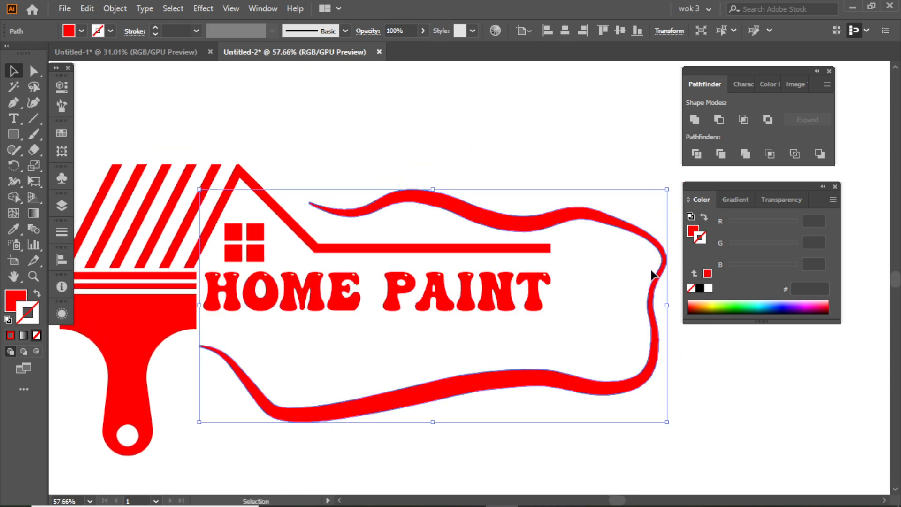
# Narrow the wavy outline to fit closer around the text and move it up slightly against the brush.
pyautogui.moveTo(666, 305); pyautogui.dragTo(586, 300)
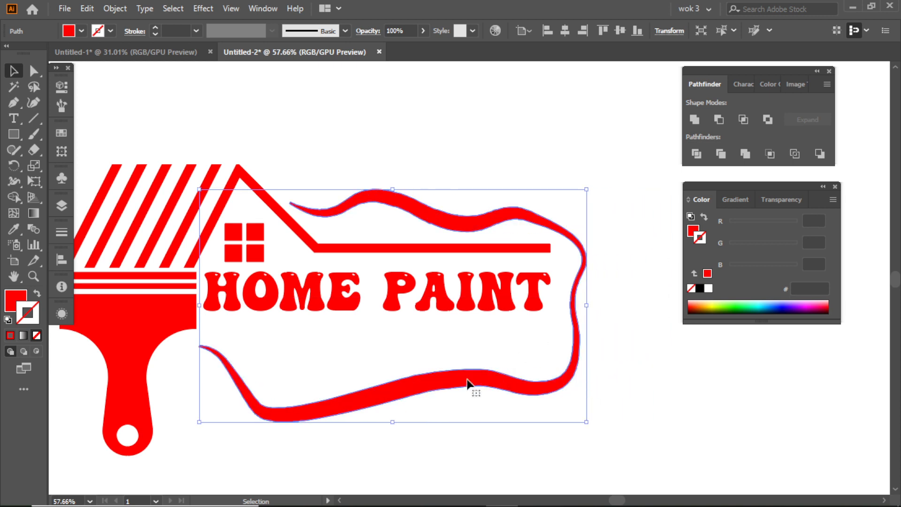
pyautogui.moveTo(467, 380); pyautogui.dragTo(464, 370)
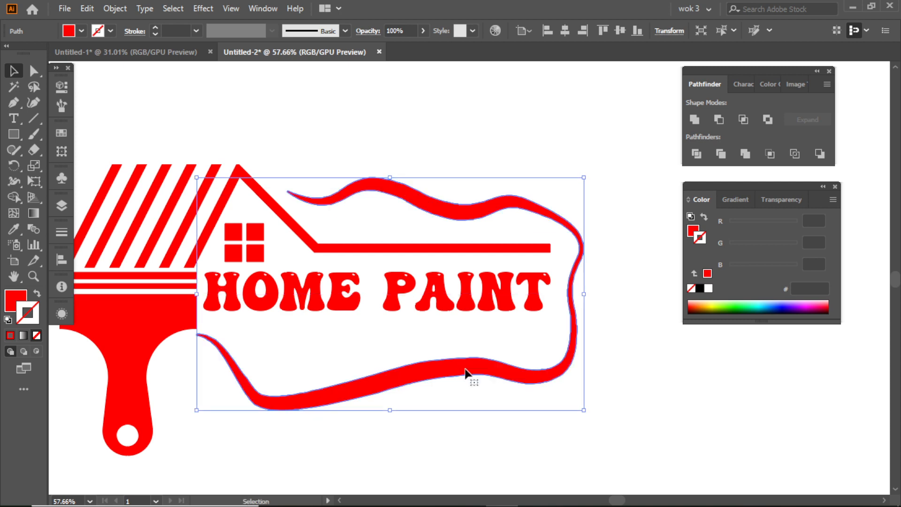
pyautogui.click(582, 362)
pyautogui.scroll(-1, 358, 288)
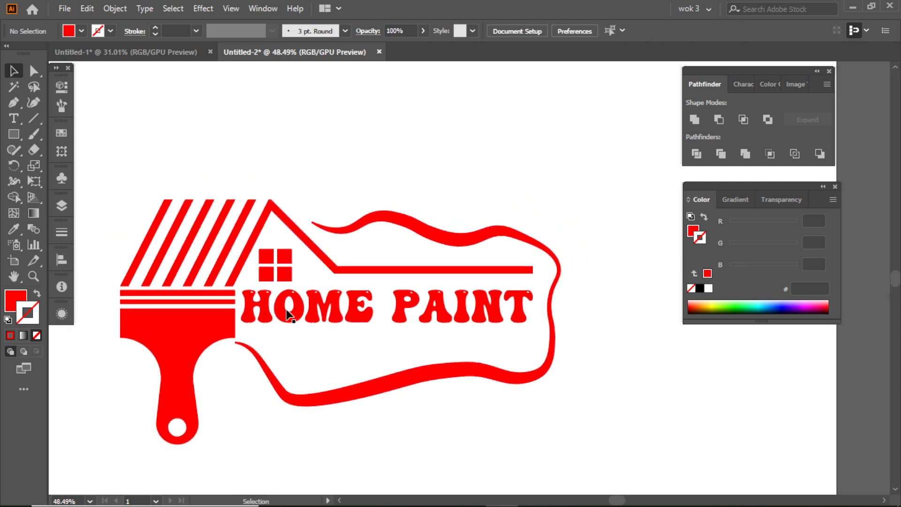
# Ungroup the HOME PAINT text.
pyautogui.click(281, 318)
pyautogui.scroll(1, 281, 318)
pyautogui.rightClick(298, 319)
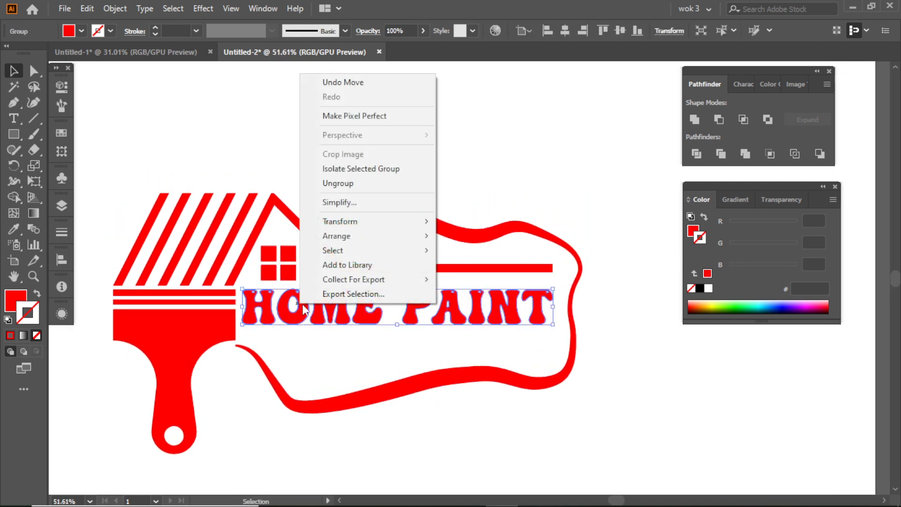
pyautogui.click(324, 185)
# Recolour the brush body, its two bands and the word HOME blue with RGB 0, 124, 255.
pyautogui.click(100, 308)
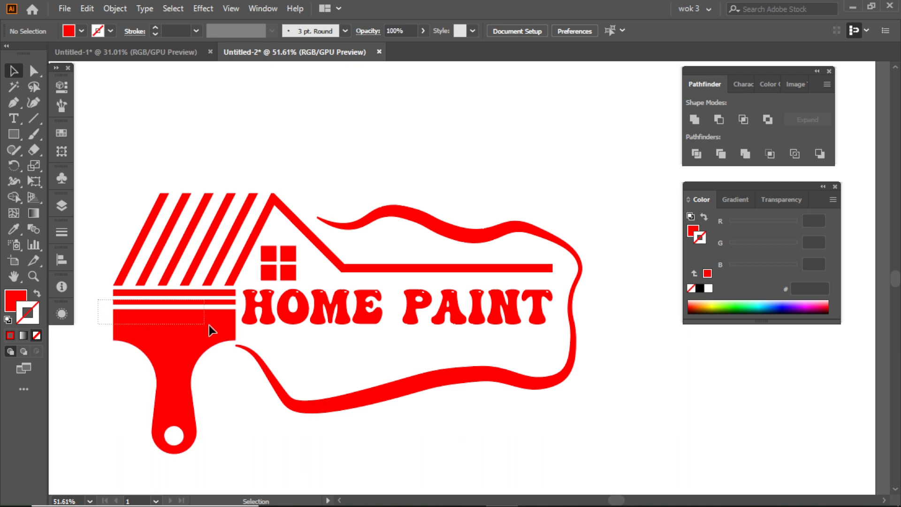
pyautogui.moveTo(273, 326); pyautogui.dragTo(274, 326)
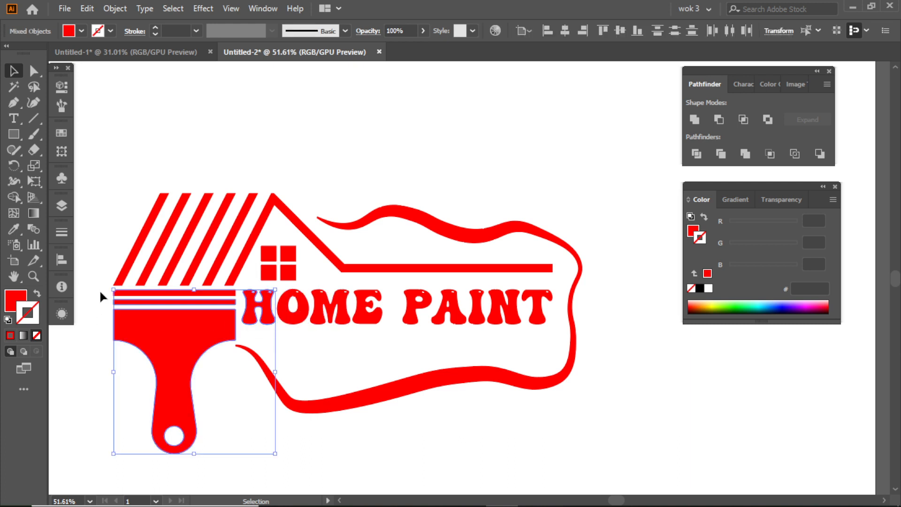
pyautogui.moveTo(354, 329); pyautogui.dragTo(368, 329)
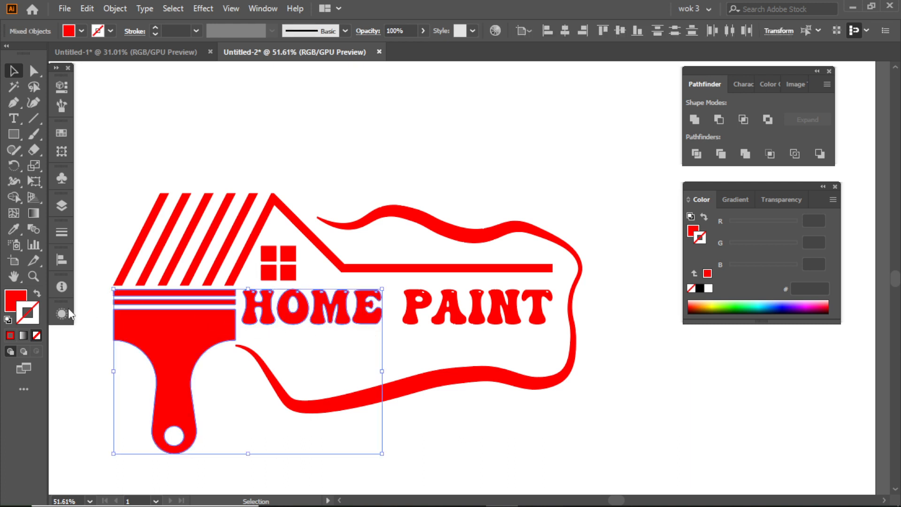
pyautogui.click(10, 305)
pyautogui.moveTo(753, 221); pyautogui.dragTo(730, 221)
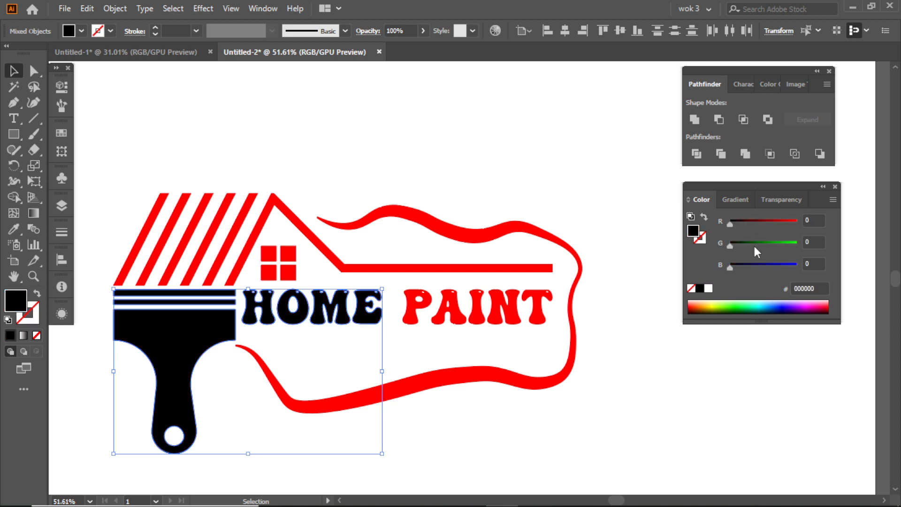
pyautogui.moveTo(730, 266); pyautogui.dragTo(823, 263)
pyautogui.moveTo(729, 245); pyautogui.dragTo(762, 246)
pyautogui.click(434, 405)
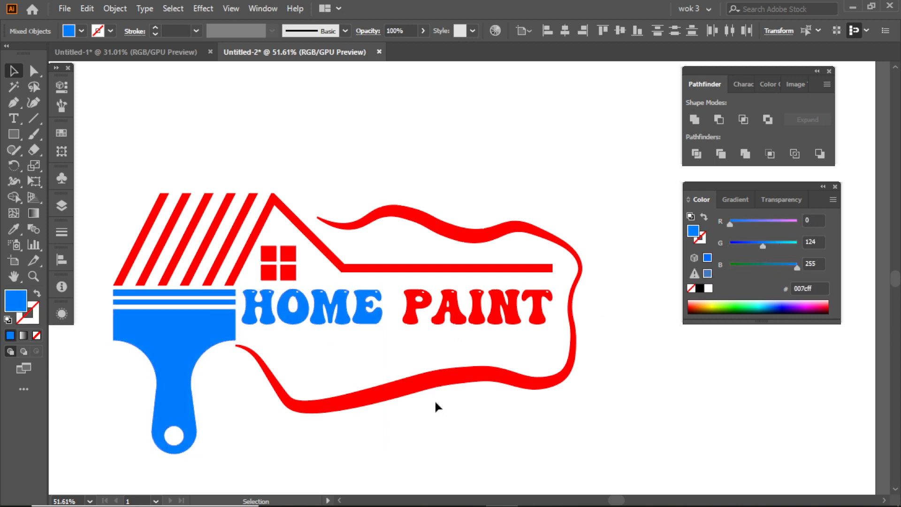
# Recolour the brush's lower thin band magenta and its upper thin band violet with RGB 144, 0, 255.
pyautogui.click(217, 302)
pyautogui.moveTo(735, 246); pyautogui.dragTo(729, 246)
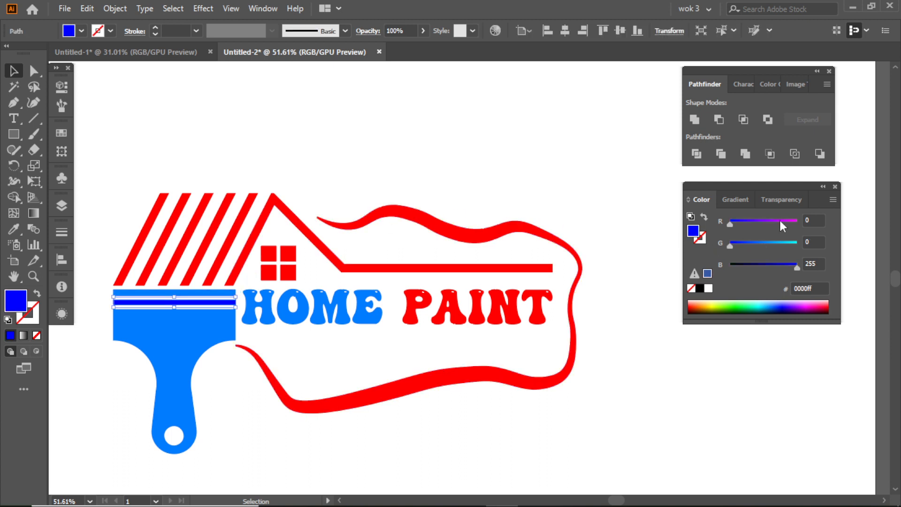
pyautogui.moveTo(779, 219)
pyautogui.mouseDown()
pyautogui.moveTo(788, 224)
pyautogui.moveTo(706, 240)
pyautogui.moveTo(768, 221)
pyautogui.mouseUp()
pyautogui.click(319, 187)
pyautogui.click(198, 292)
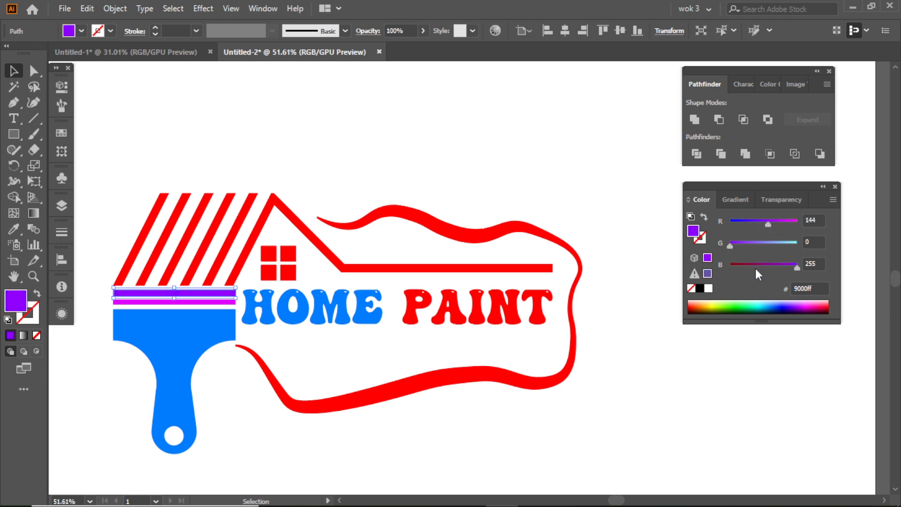
# Recolour the brush's upper thin band dark green with RGB 0, 99, 0.
pyautogui.moveTo(754, 266); pyautogui.dragTo(765, 242)
pyautogui.moveTo(762, 224)
pyautogui.mouseDown()
pyautogui.moveTo(730, 223)
pyautogui.moveTo(756, 244)
pyautogui.mouseUp()
pyautogui.click(349, 166)
# Give the leftmost roof stripe the dark green of the brush's upper thin band by sampling it with the Eyedropper.
pyautogui.moveTo(152, 182); pyautogui.dragTo(165, 198)
pyautogui.scroll(2, 135, 290)
pyautogui.click(7, 228)
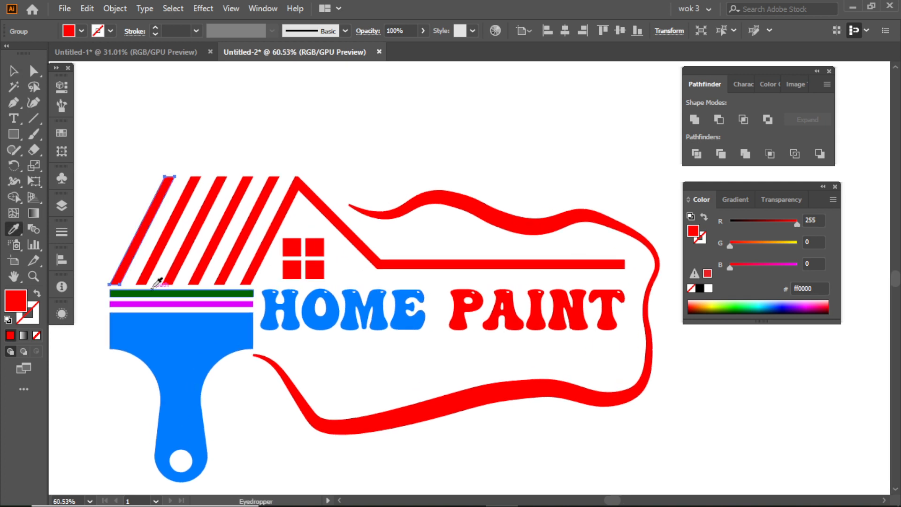
pyautogui.click(162, 292)
pyautogui.click(13, 70)
pyautogui.click(178, 125)
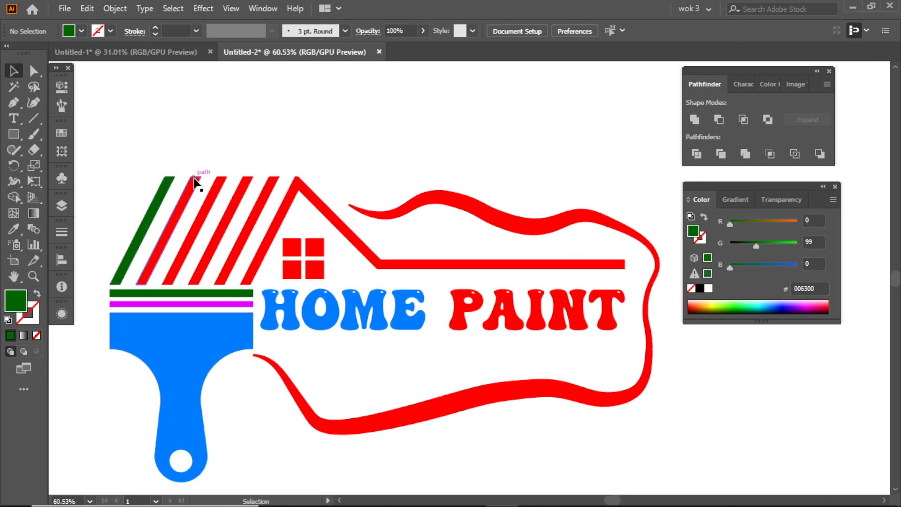
# Recolour the second roof stripe from the left magenta by sampling the brush's lower thin band with the Eyedropper.
pyautogui.click(196, 181)
pyautogui.click(13, 228)
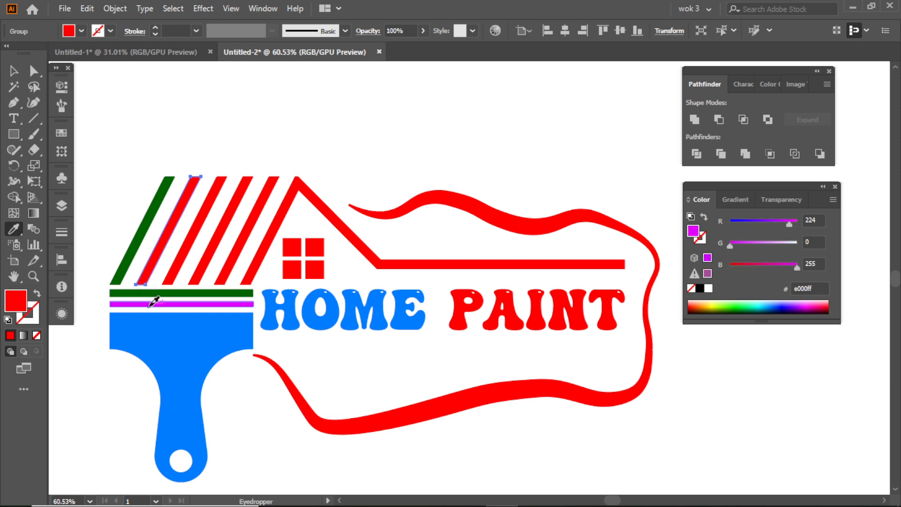
pyautogui.click(151, 303)
pyautogui.click(14, 71)
pyautogui.click(99, 84)
# Recolour the fourth roof stripe from the left very dark green with RGB 0, 41, 0.
pyautogui.click(241, 191)
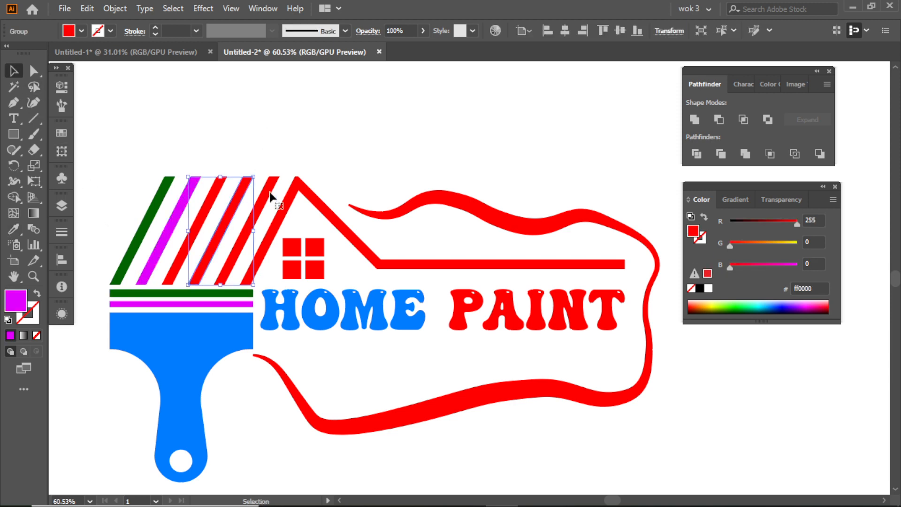
pyautogui.click(773, 243)
pyautogui.moveTo(755, 223); pyautogui.dragTo(699, 219)
pyautogui.click(741, 243)
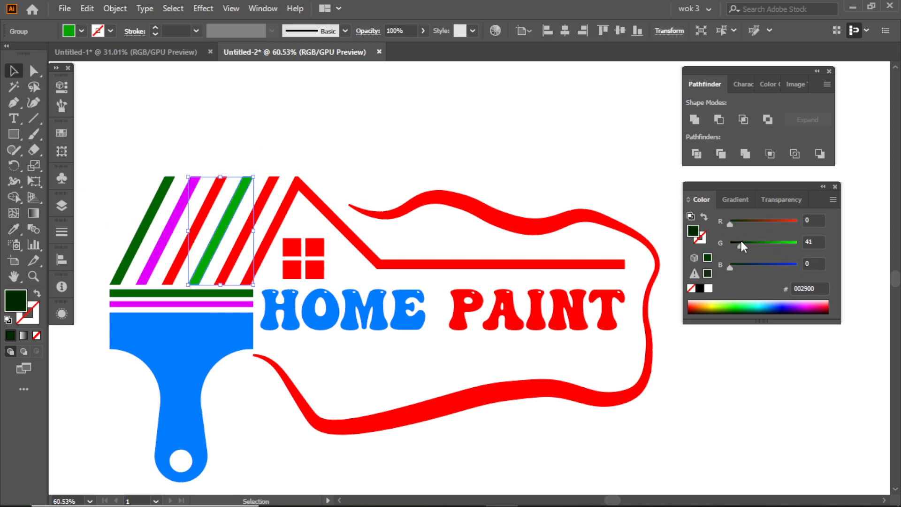
pyautogui.click(344, 117)
# Fill the fifth roof stripe from the left with black.
pyautogui.click(268, 192)
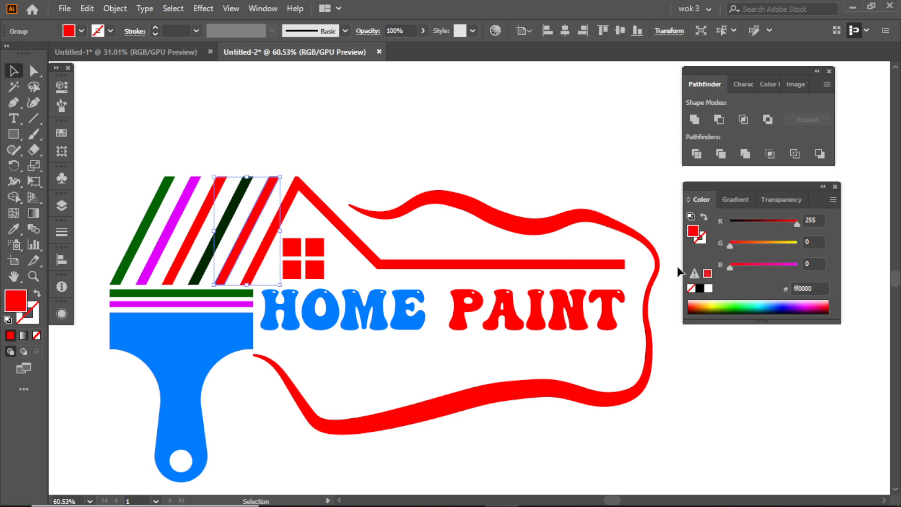
pyautogui.click(699, 288)
pyautogui.click(483, 170)
# Recolour the four window panes under the roof blue, with red at 0 and blue at 231.
pyautogui.scroll(-1, 474, 215)
pyautogui.moveTo(487, 217); pyautogui.dragTo(454, 212)
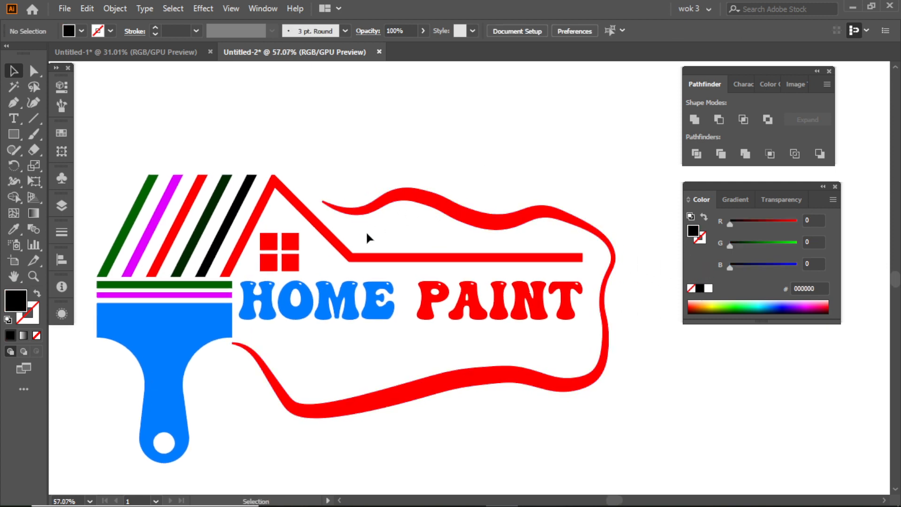
pyautogui.moveTo(394, 272); pyautogui.dragTo(409, 272)
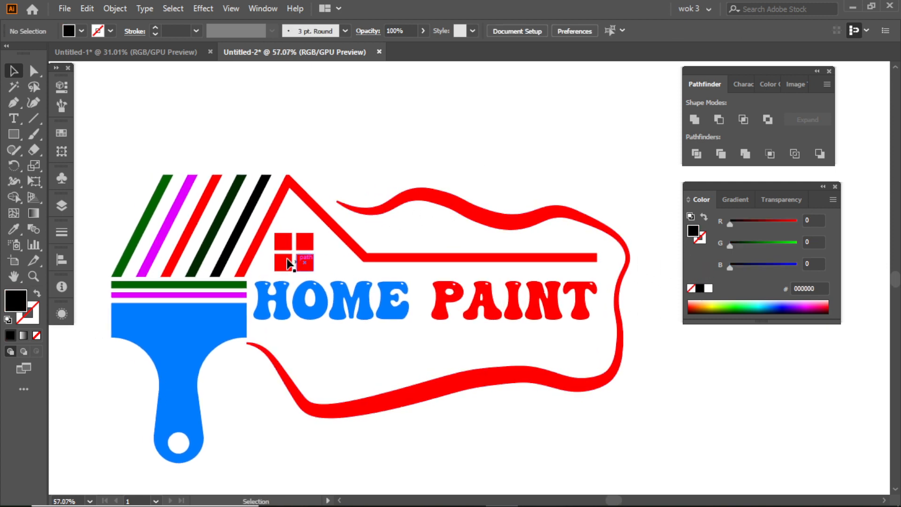
pyautogui.click(284, 251)
pyautogui.click(13, 229)
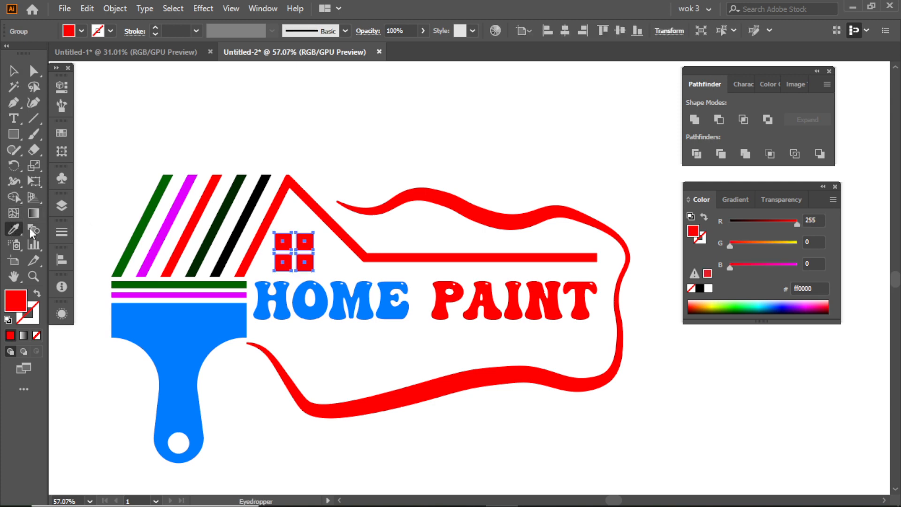
pyautogui.click(767, 242)
pyautogui.moveTo(767, 223); pyautogui.dragTo(714, 224)
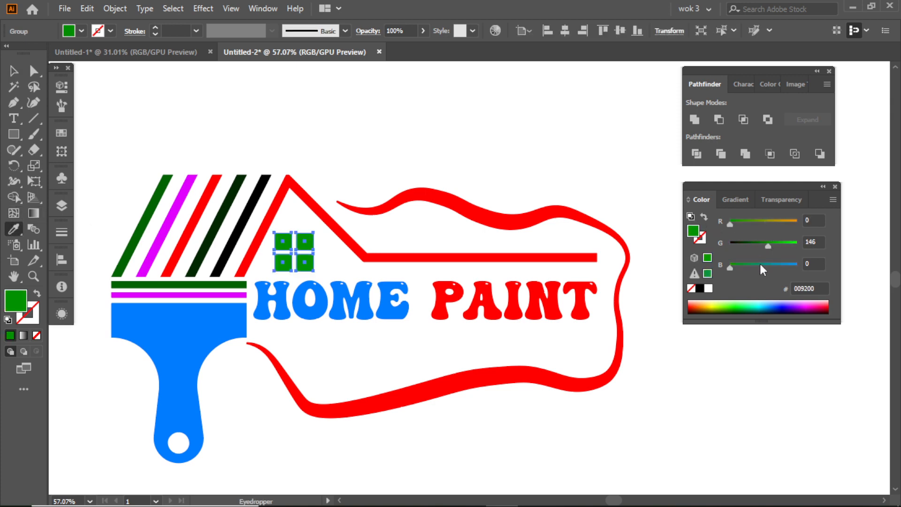
pyautogui.moveTo(759, 263); pyautogui.dragTo(790, 265)
pyautogui.click(755, 242)
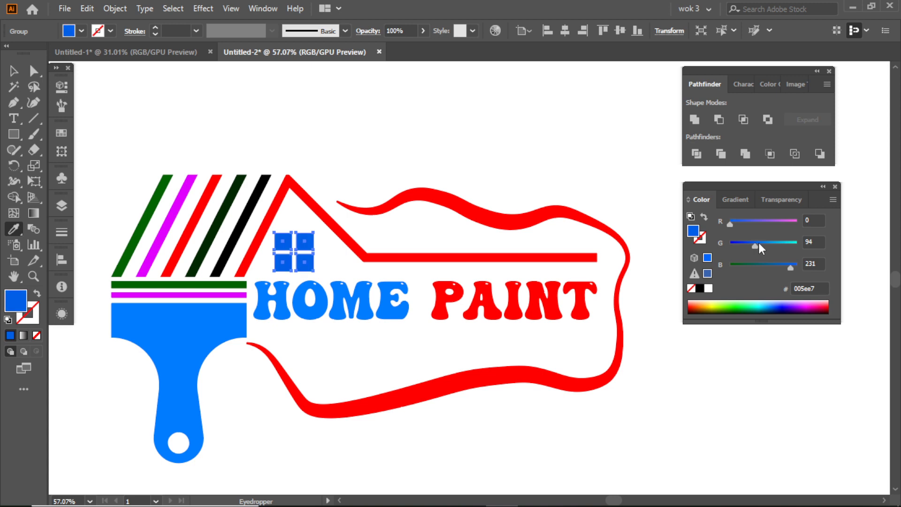
pyautogui.click(759, 243)
pyautogui.click(17, 74)
pyautogui.click(260, 109)
# Select the entire logo artwork, including the roof, brush, text and wavy outline.
pyautogui.moveTo(428, 157); pyautogui.dragTo(362, 157)
pyautogui.moveTo(181, 140); pyautogui.dragTo(582, 309)
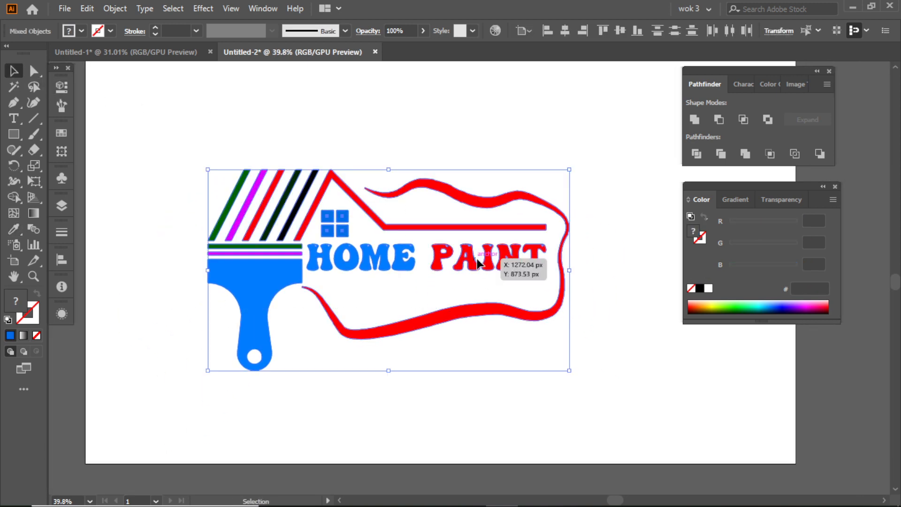